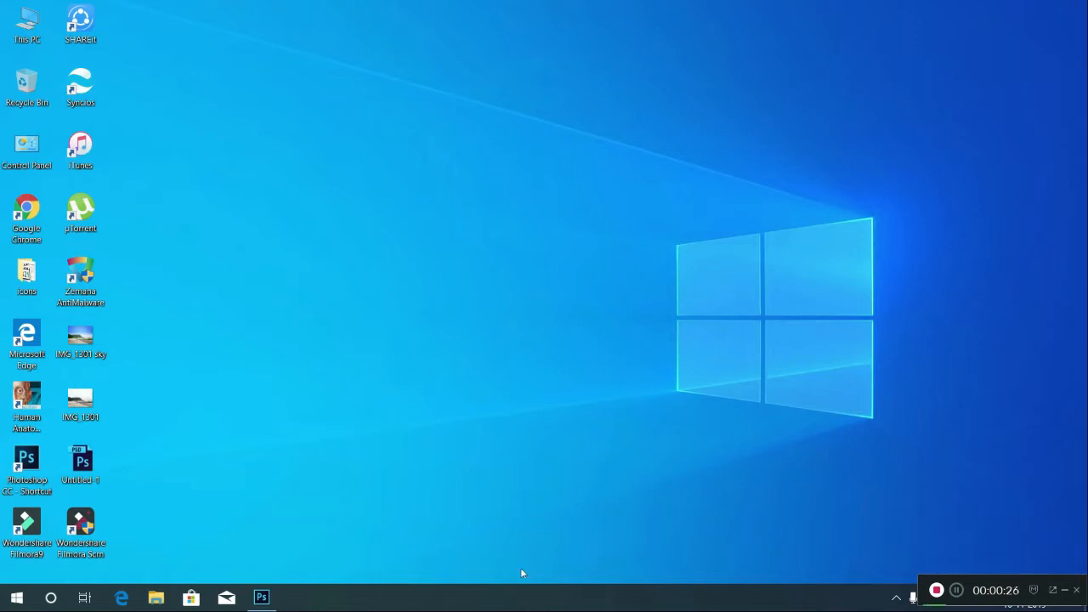
Step: Switch to Photoshop, convert the locked Background of IMG_1301.JPG into the editable Layer 0 and duplicate it
click(261, 597)
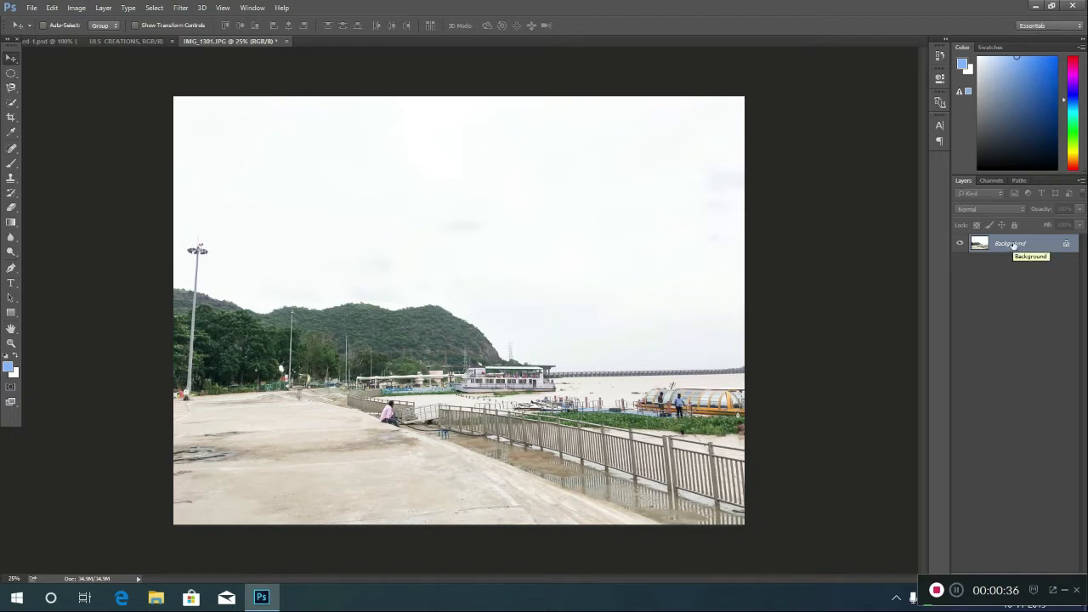
double_click(1013, 244)
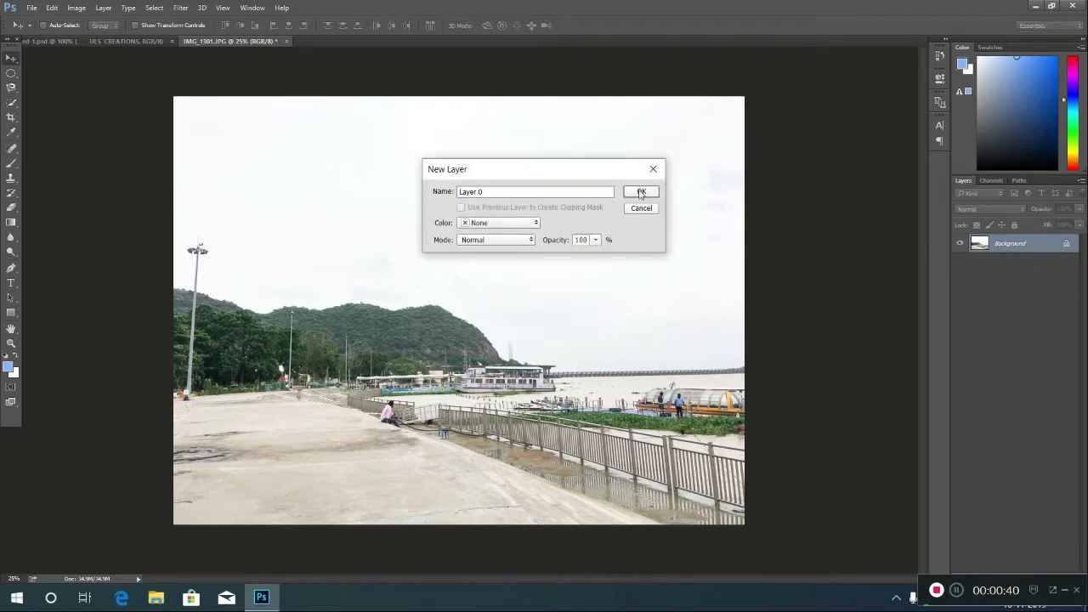
key(Return)
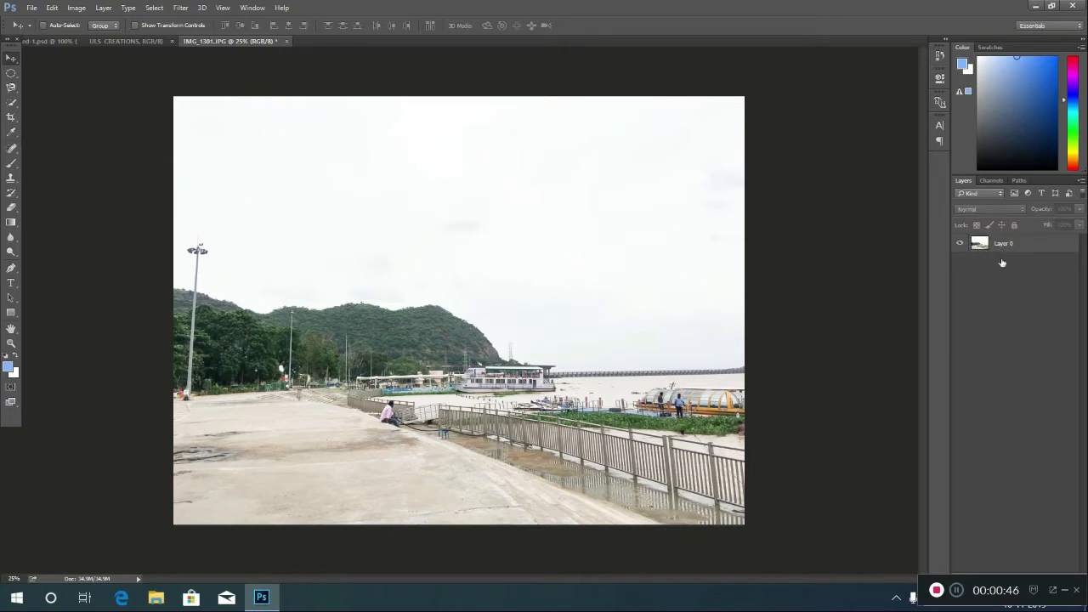
click(1001, 255)
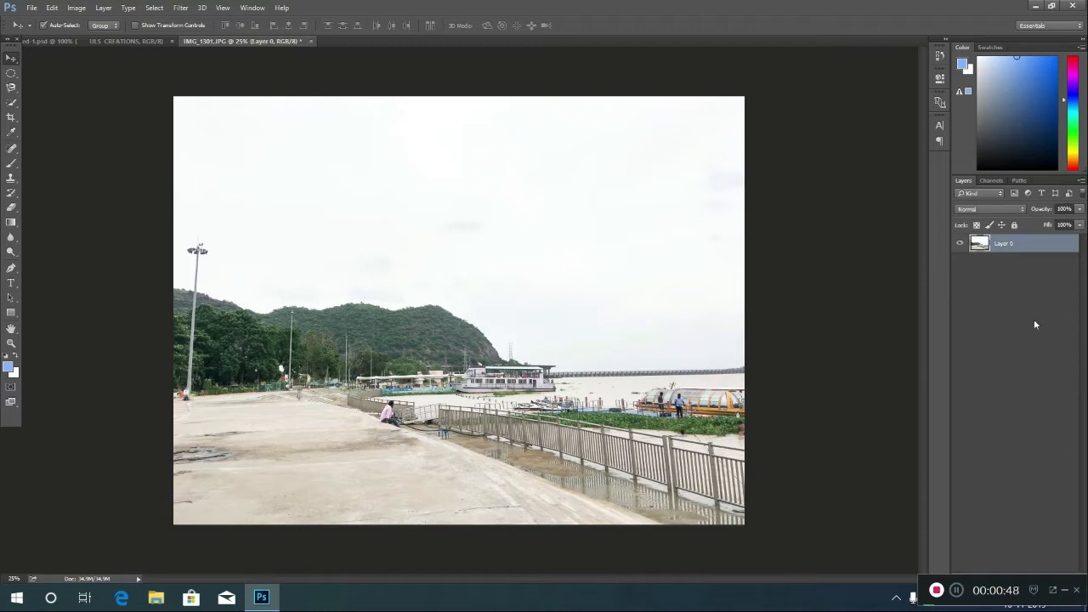
key(ctrl+j)
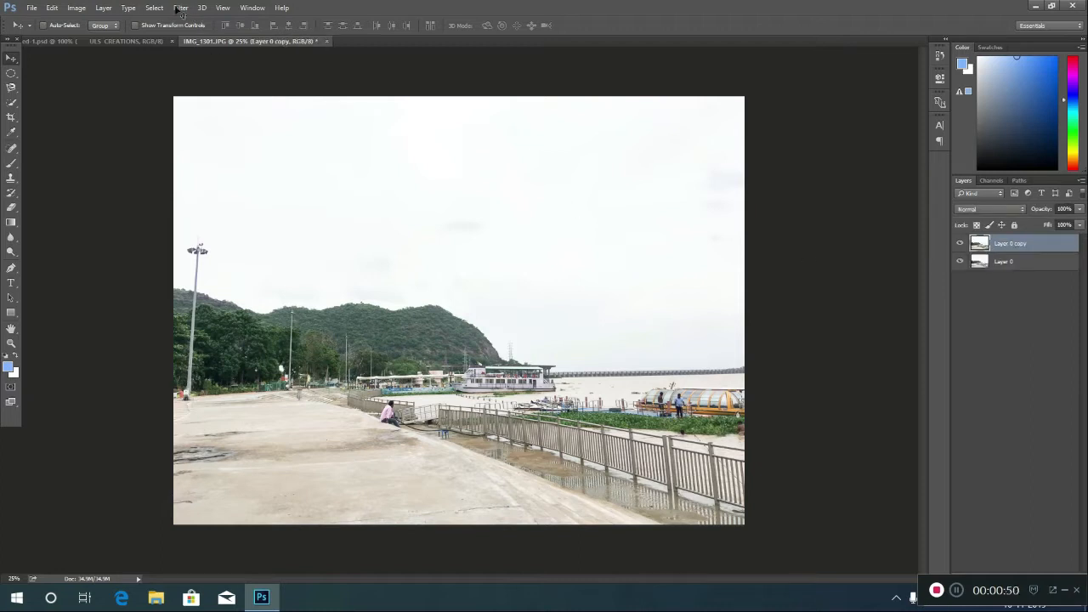
Step: Select the white sky on the duplicate layer with Color Range, using Sampled Colors and a fuzziness of about 70
click(155, 12)
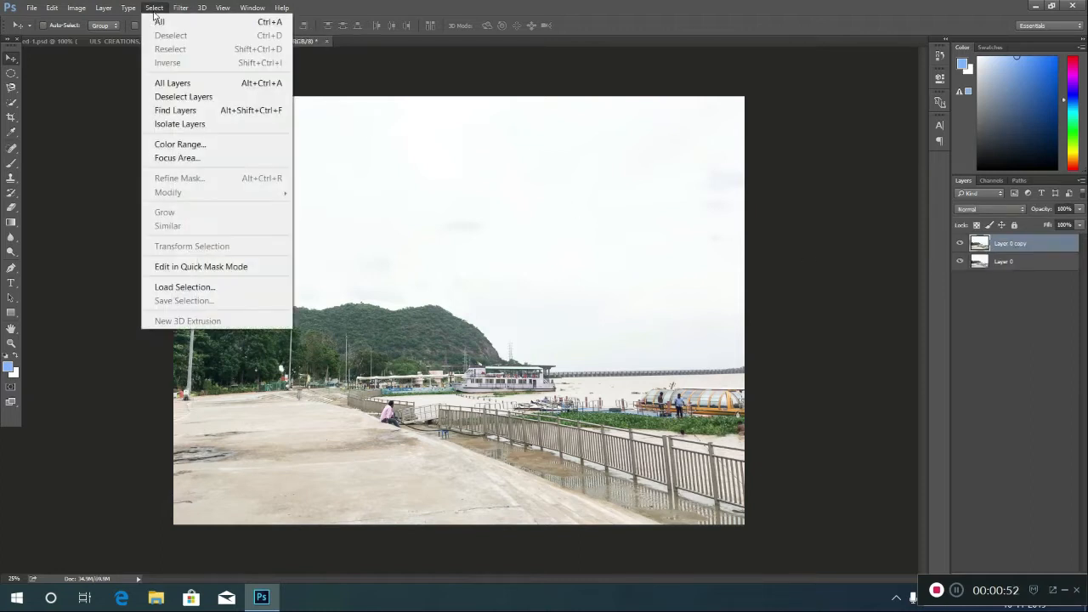
click(171, 146)
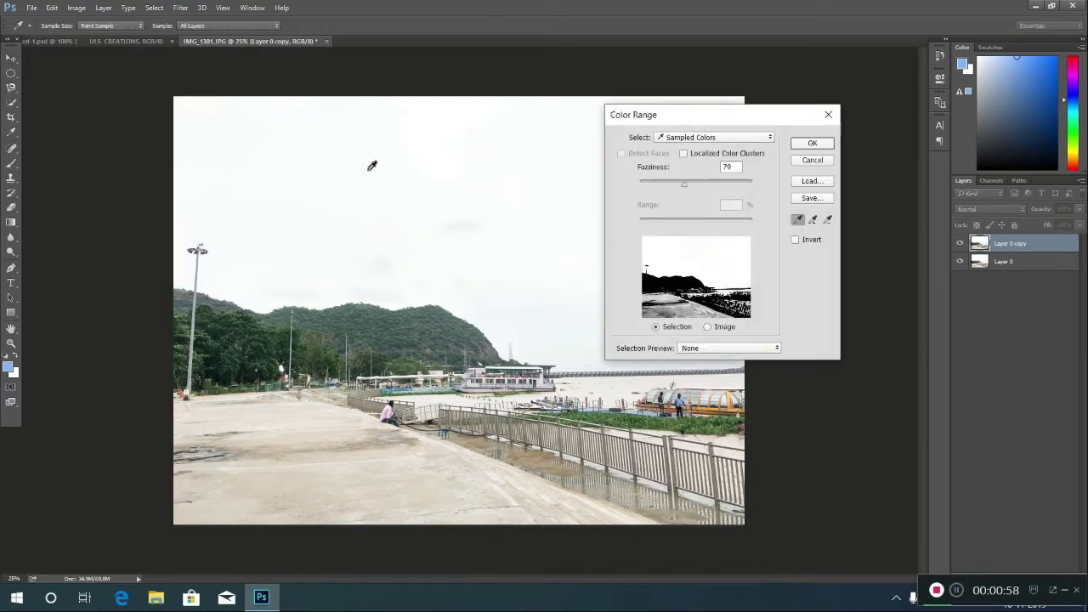
click(388, 170)
click(442, 189)
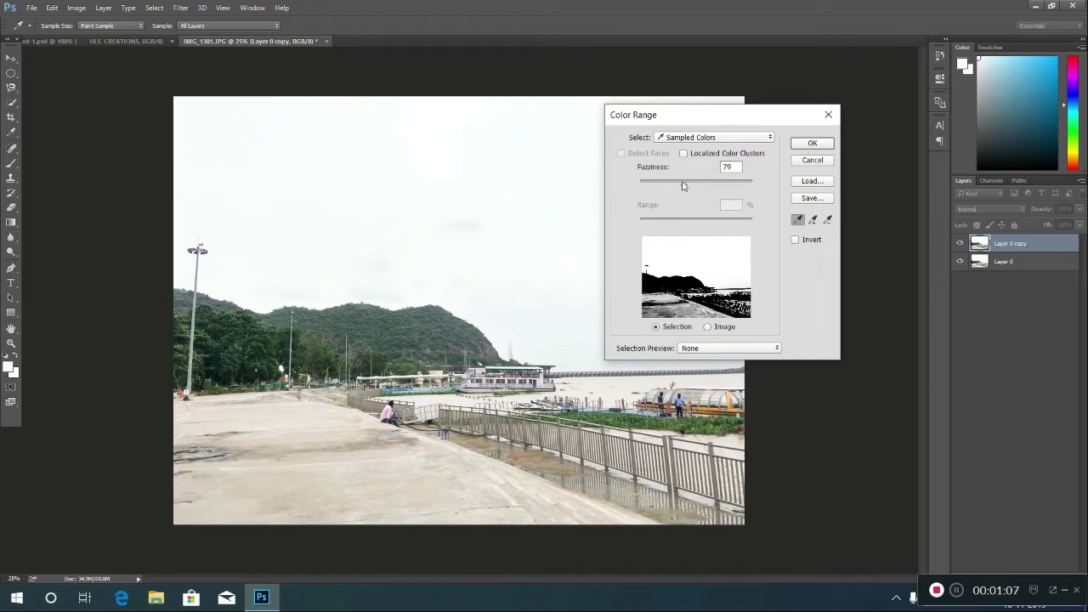
drag(682, 183, 679, 186)
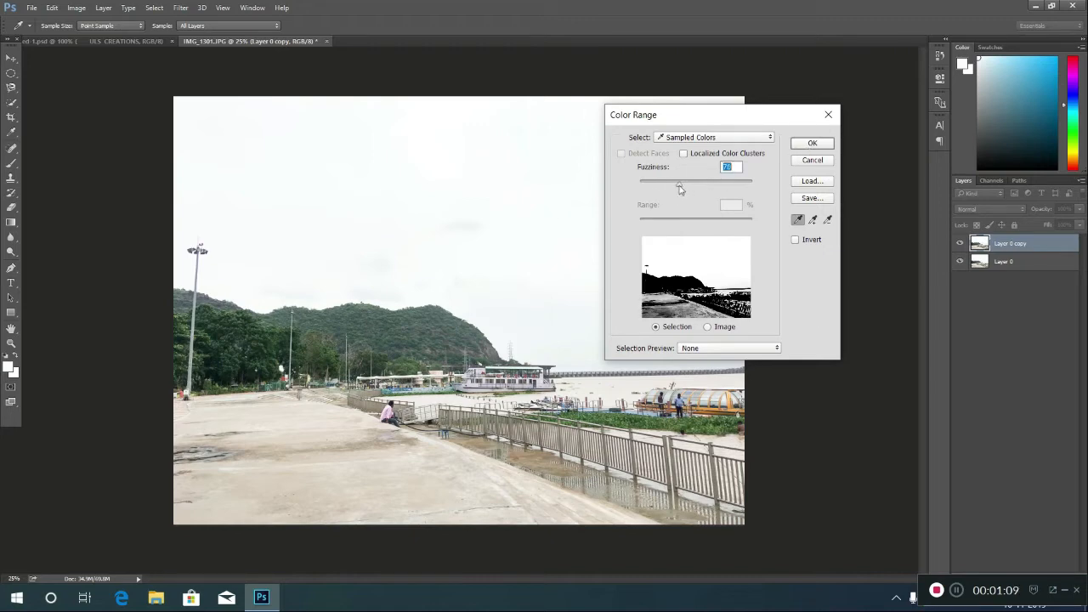
click(523, 182)
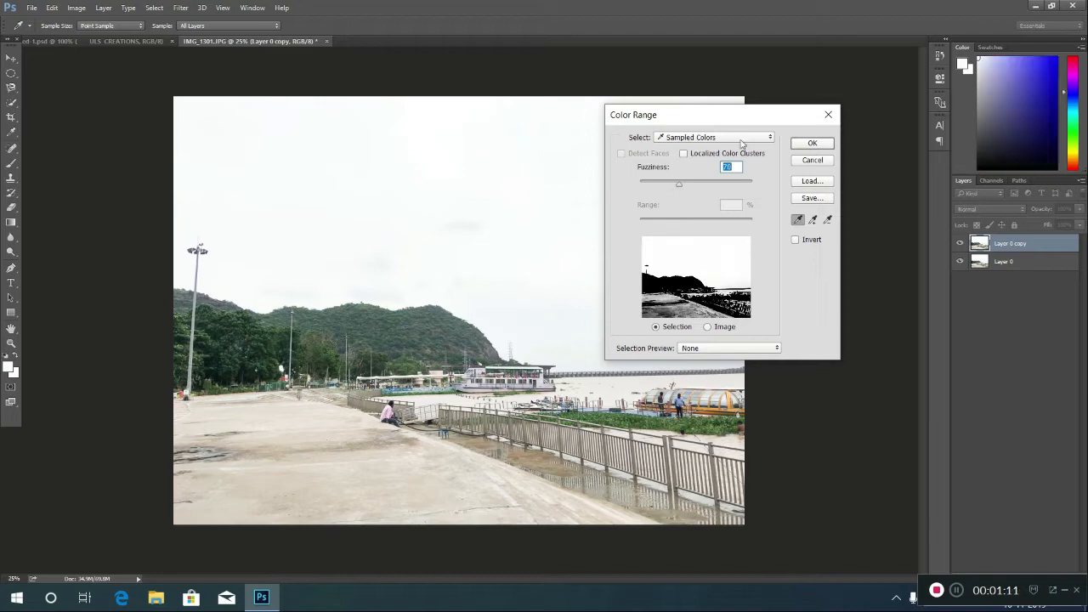
click(799, 145)
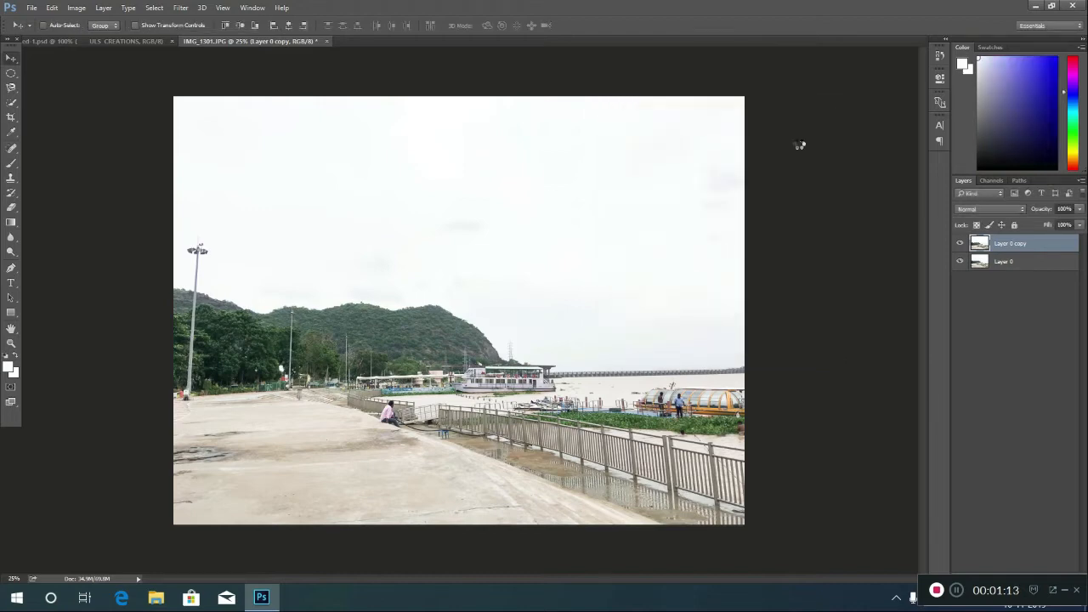
Step: Subtract the walkway, railing, water and boat areas from the selection with the Quick Selection tool, keeping only the sky
right_click(12, 103)
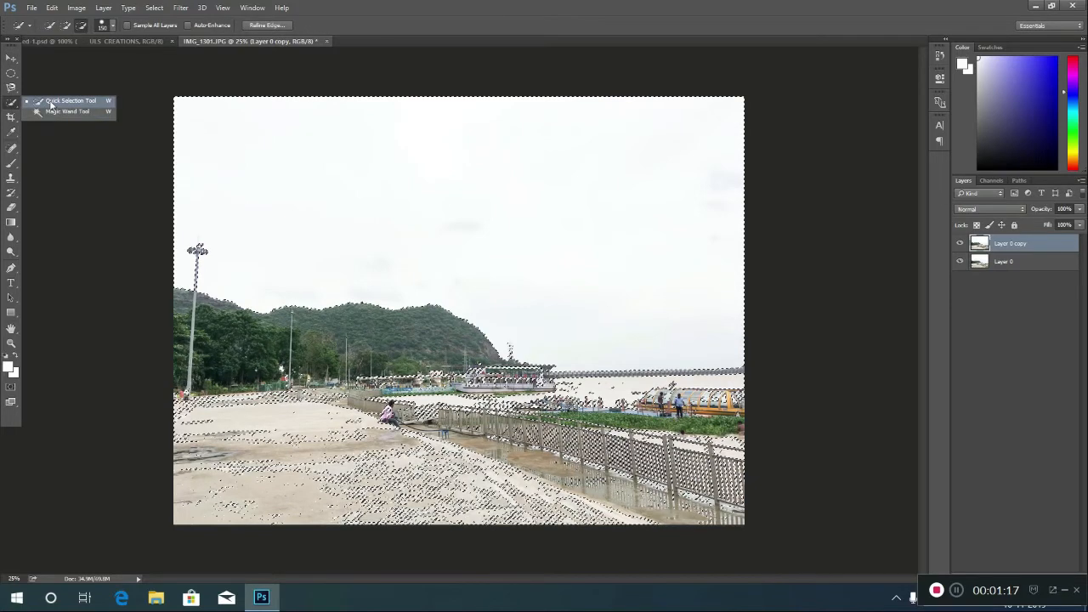
click(51, 102)
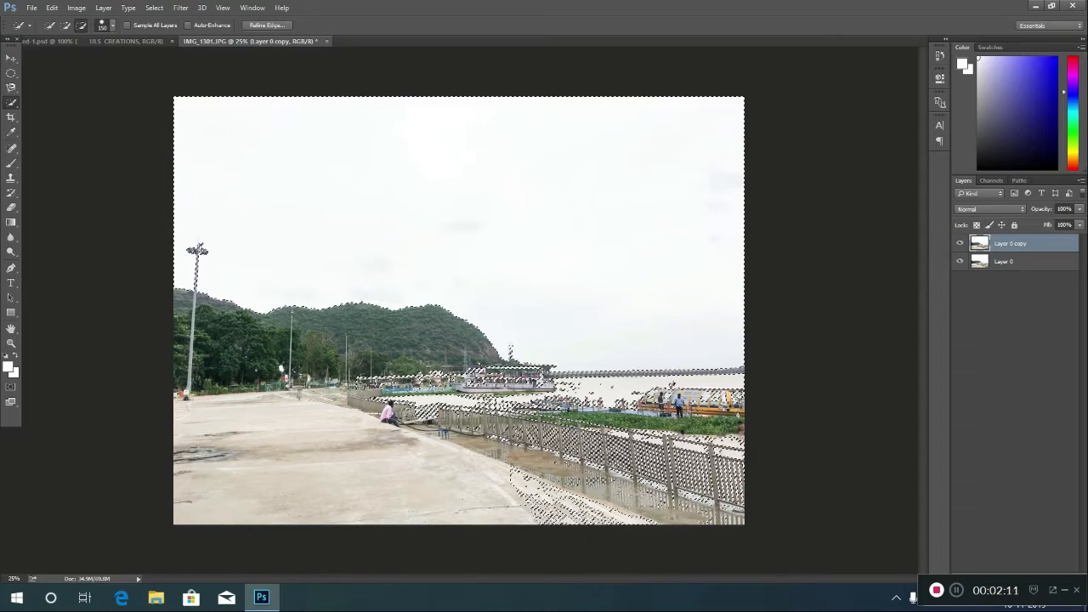
click(600, 491)
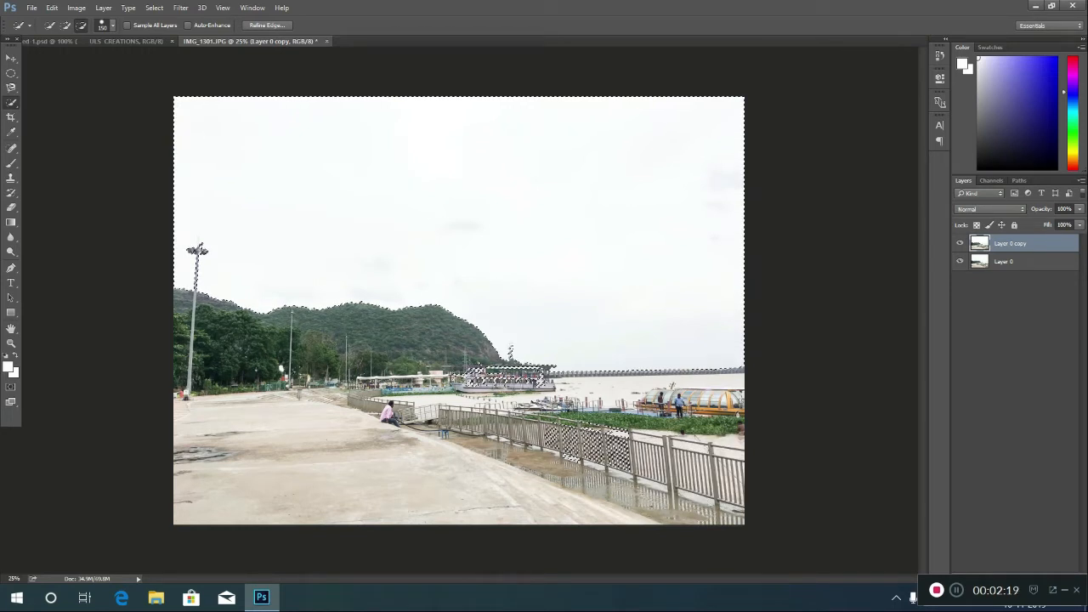
click(501, 376)
click(614, 448)
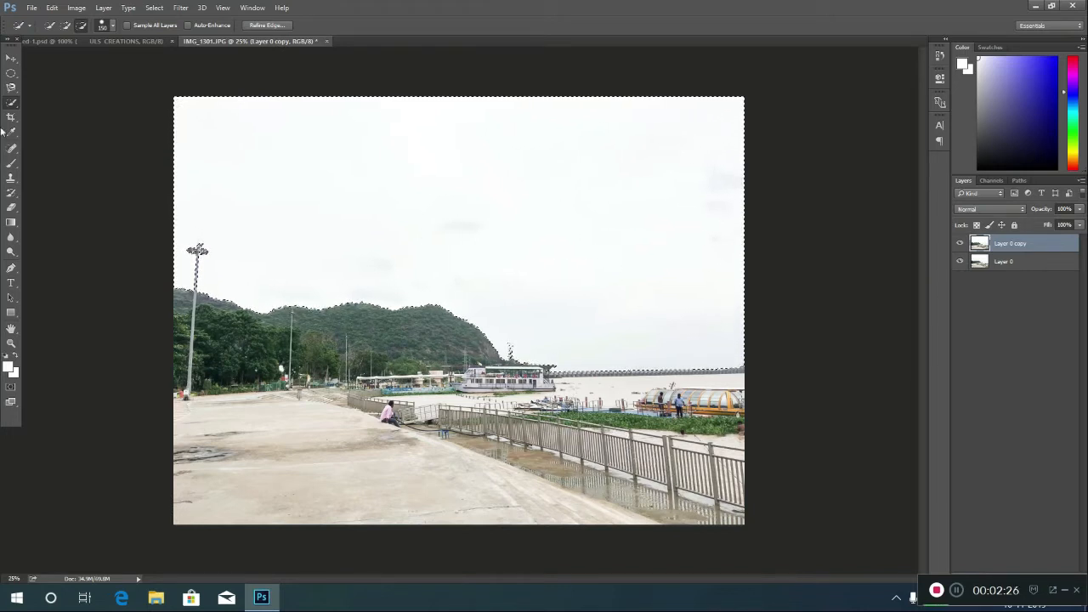
click(11, 57)
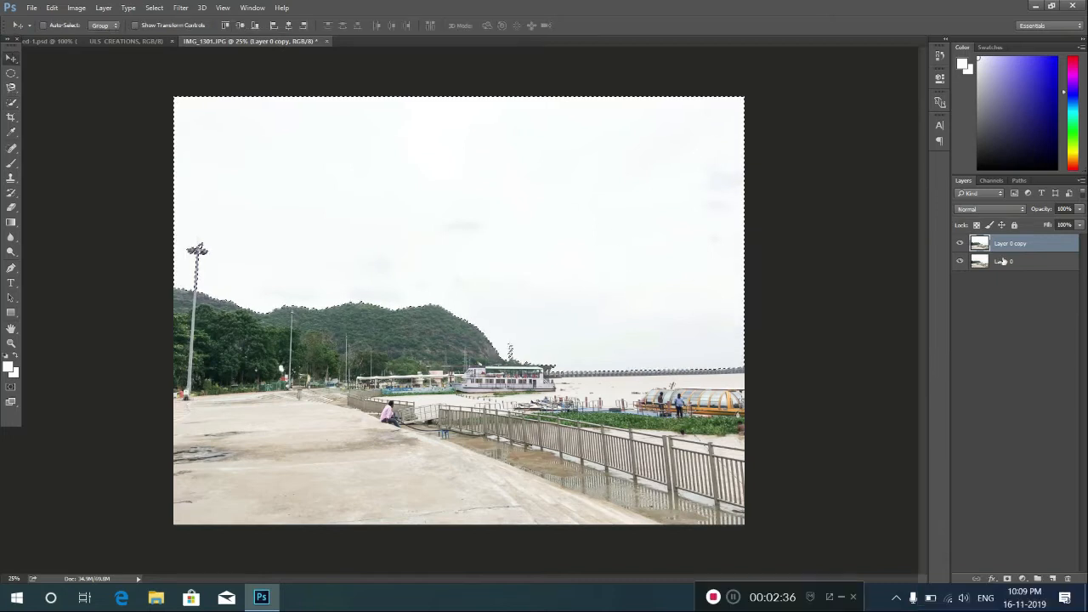
Step: Add a new empty layer above Layer 0 copy and activate the Paint Bucket tool
click(1053, 580)
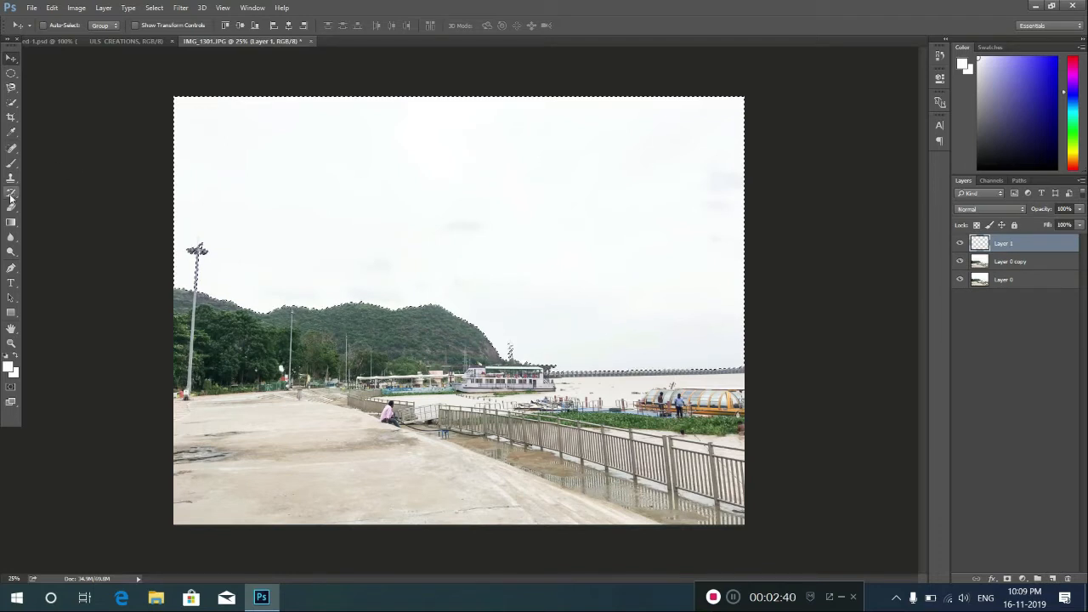
click(10, 224)
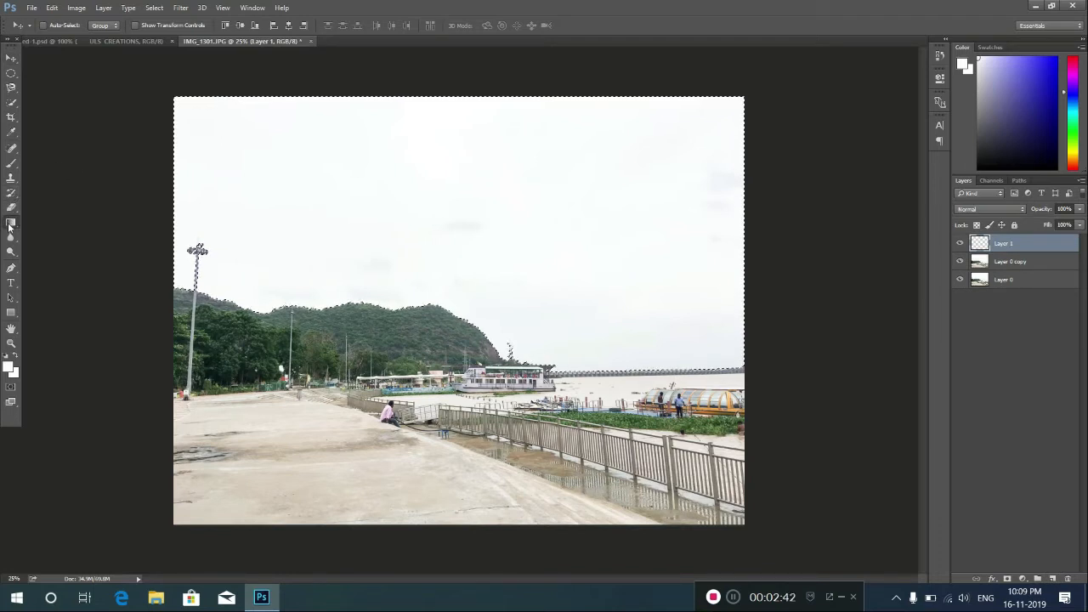
right_click(12, 223)
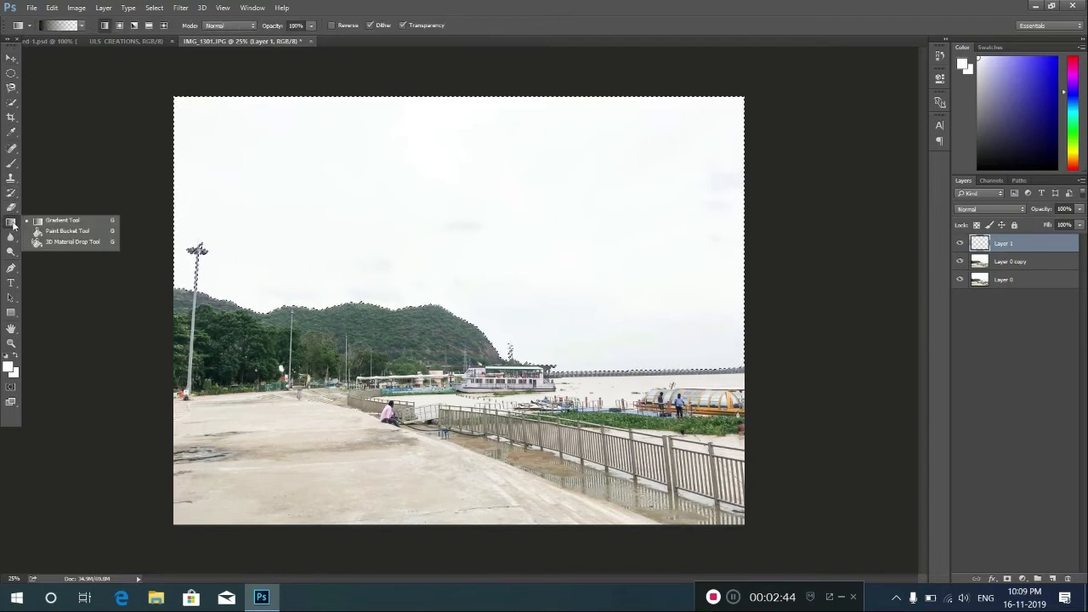
click(48, 232)
right_click(10, 223)
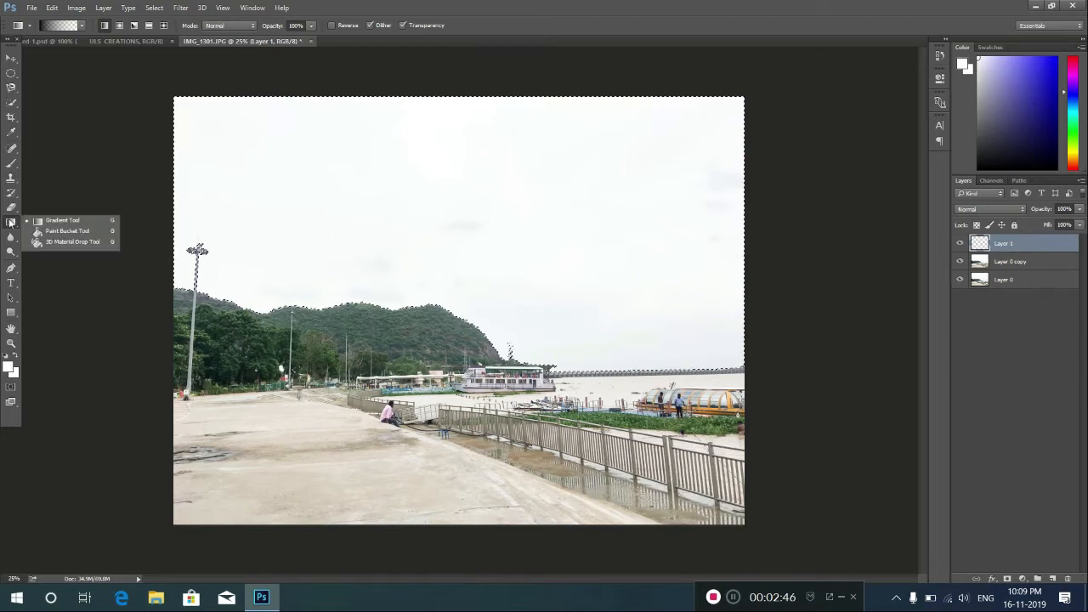
click(48, 233)
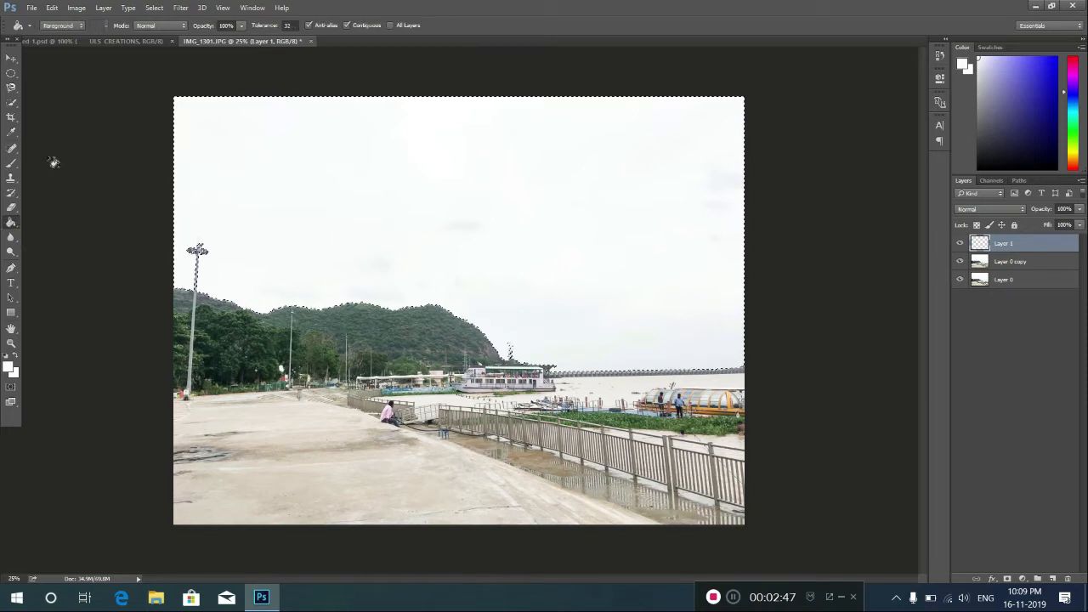
Step: Fill the sky selection on Layer 1 with the blue #608bf8 as foreground color and deselect
click(9, 366)
drag(786, 231, 786, 246)
click(704, 189)
drag(704, 189, 718, 190)
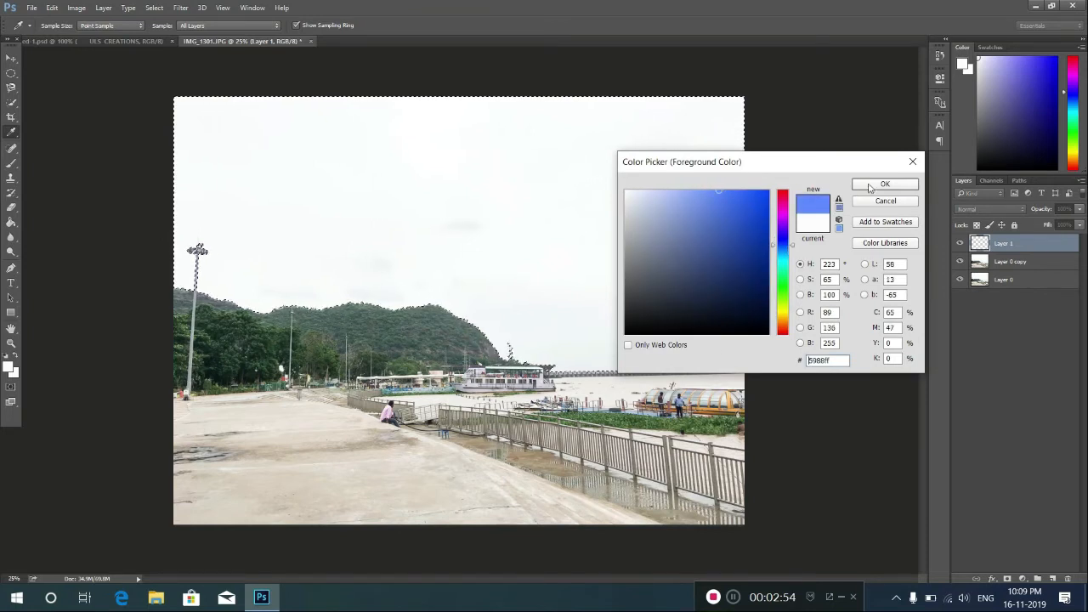
click(713, 192)
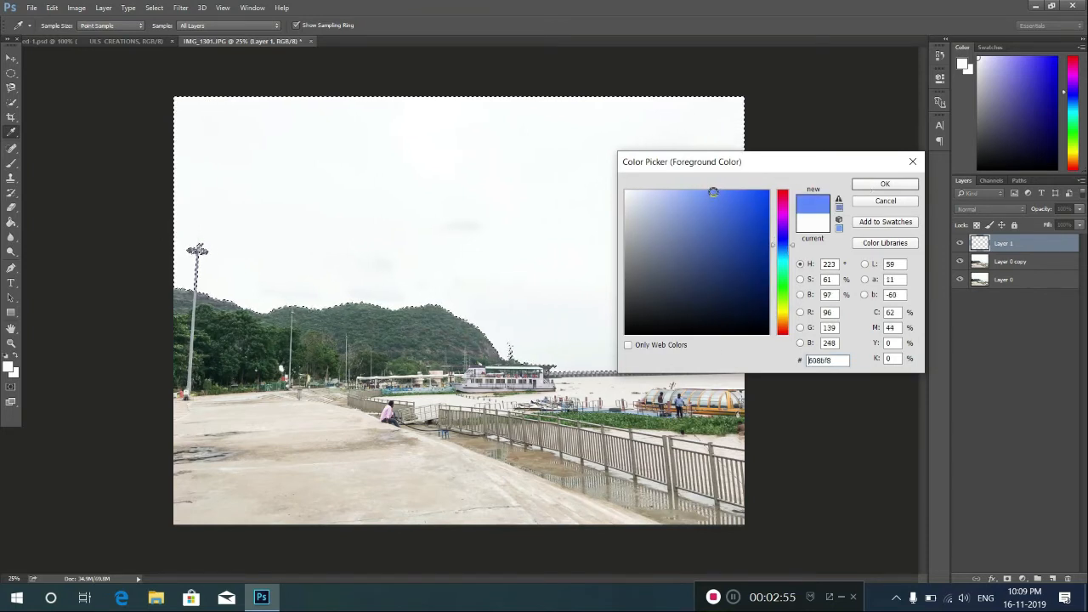
click(885, 184)
key(g)
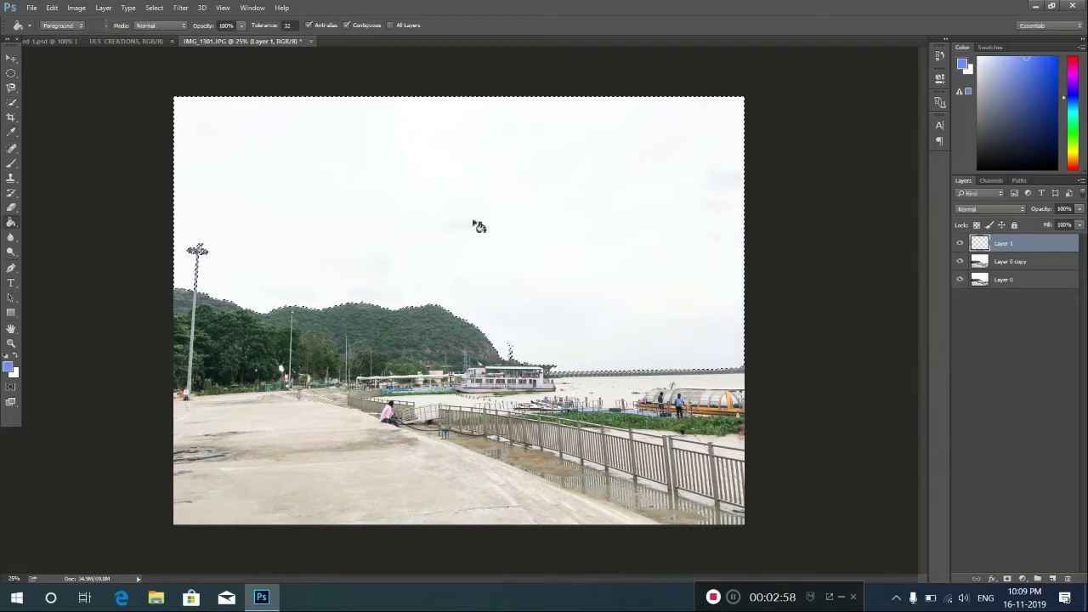
click(477, 226)
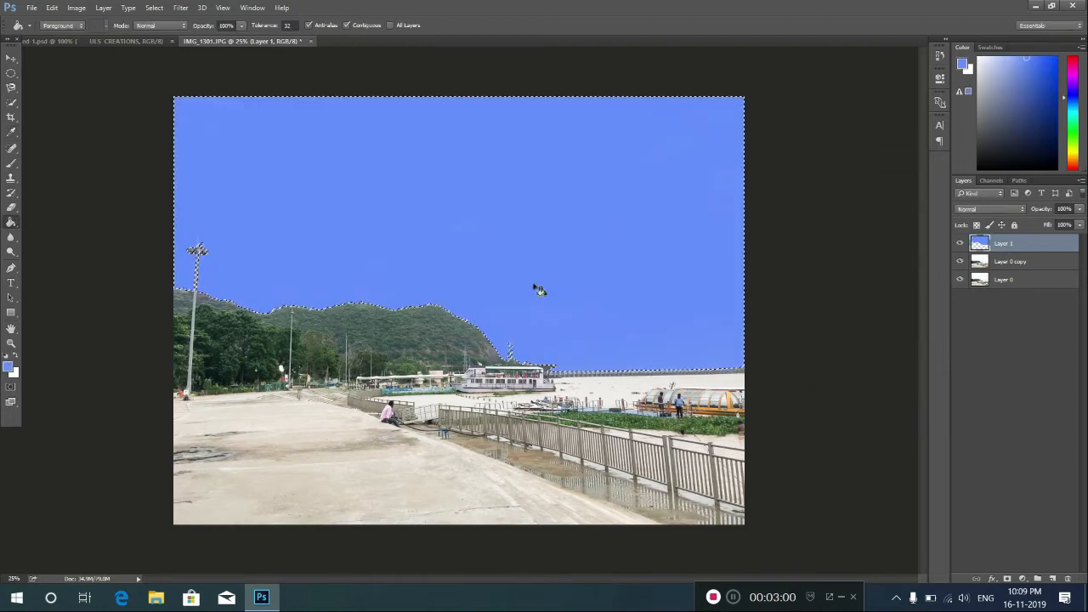
click(1005, 316)
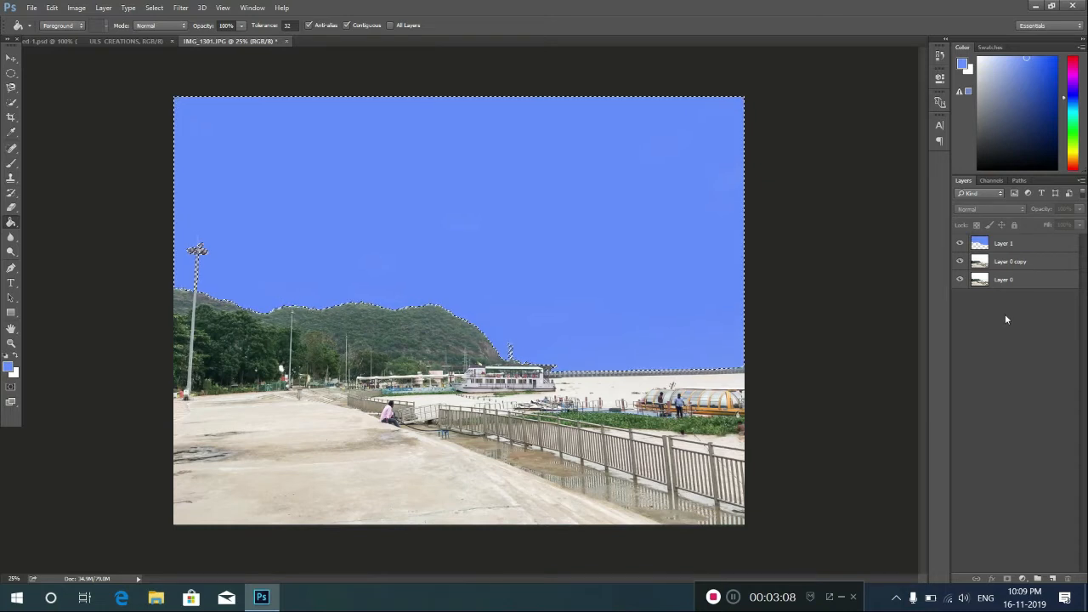
key(ctrl+d)
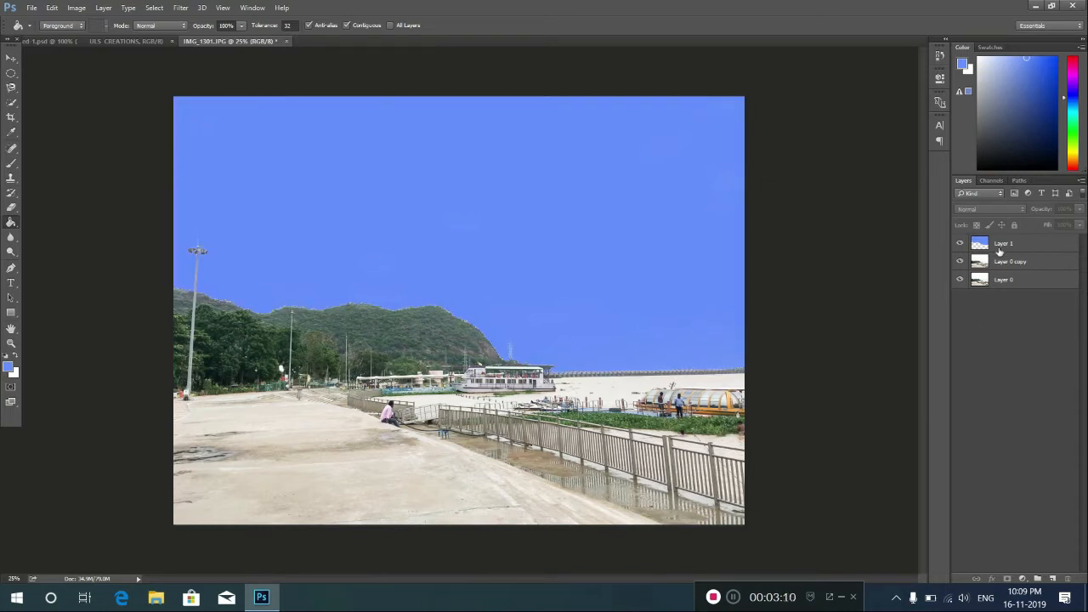
Step: Add a layer mask to Layer 1 and draw a vertical gradient on it to fade the blue near the horizon
click(999, 246)
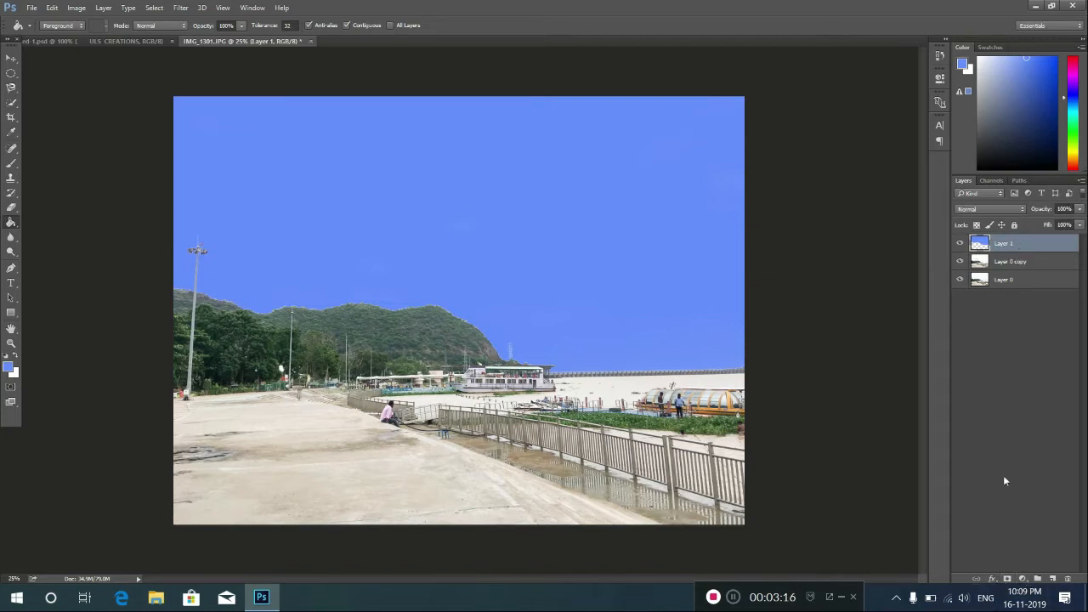
click(1007, 579)
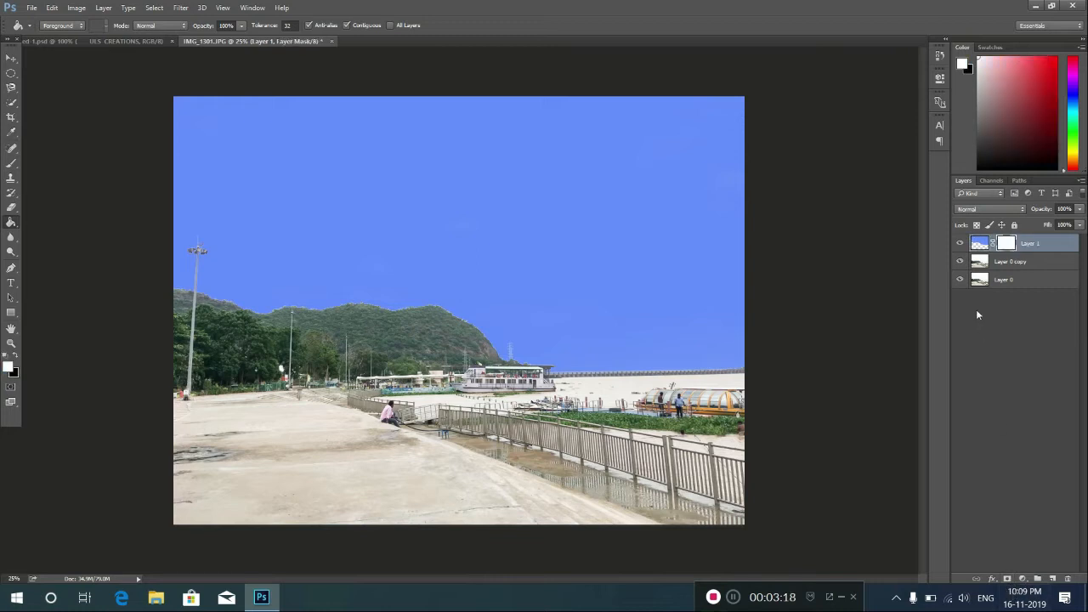
right_click(10, 223)
click(42, 218)
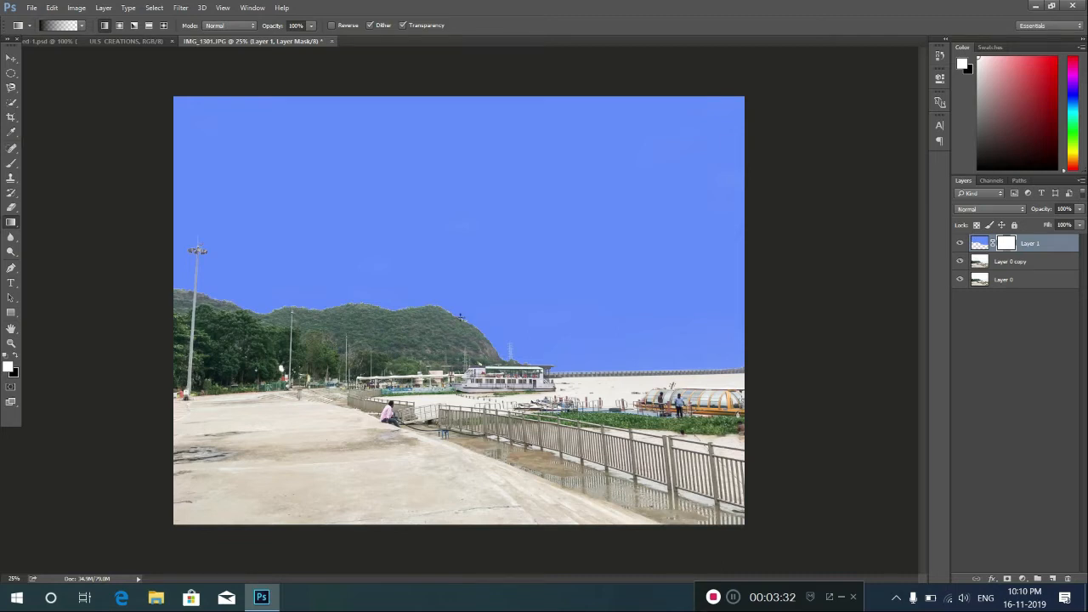
drag(467, 293, 468, 374)
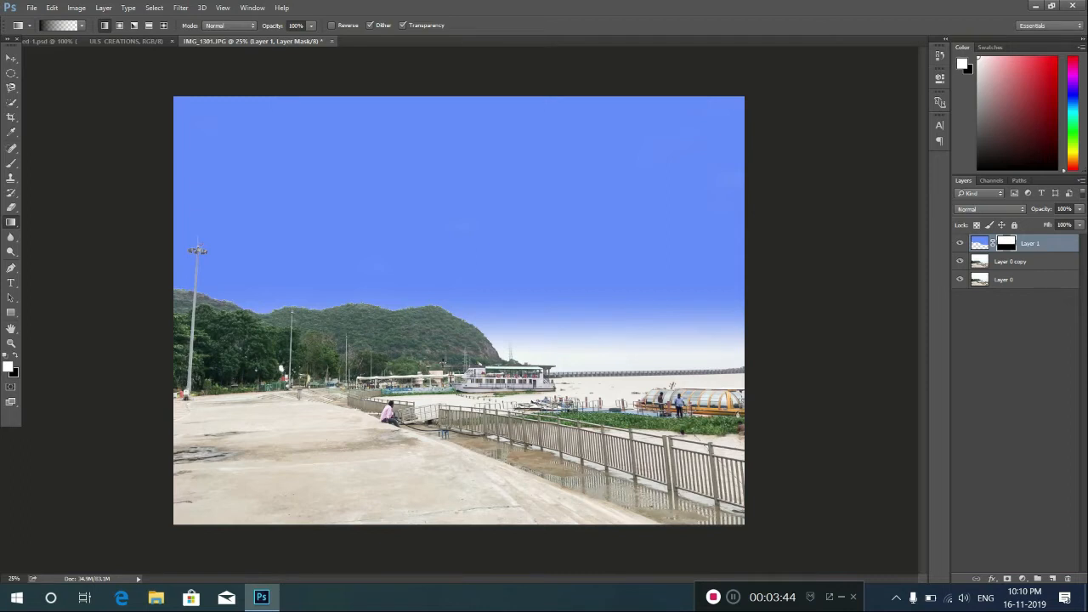
Step: Undo the mask gradient and redraw it so the blue sky fades softly into white above the horizon
key(ctrl+z)
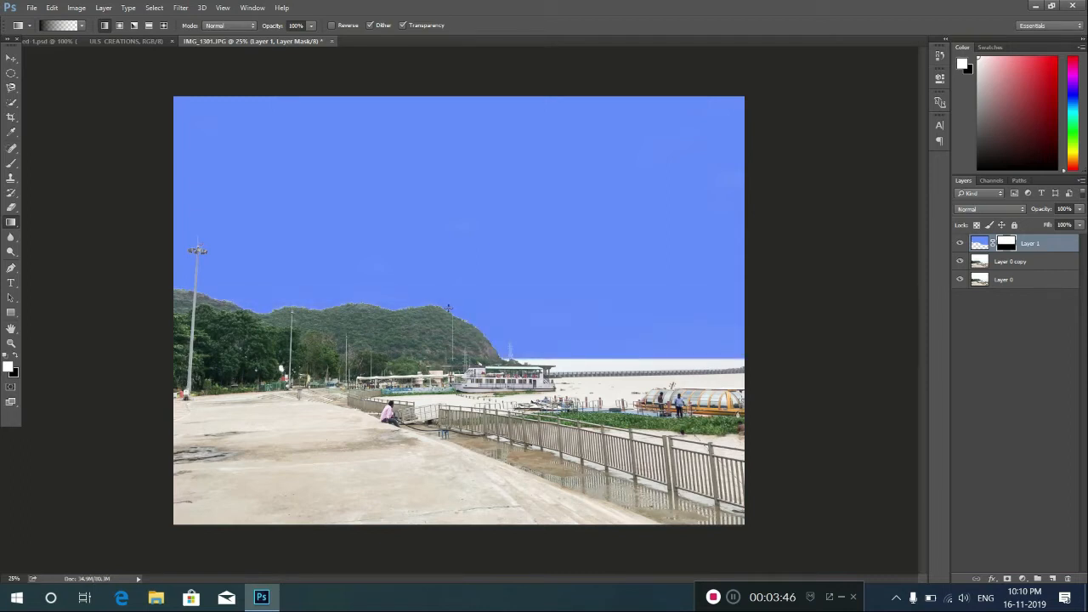
key(ctrl+z)
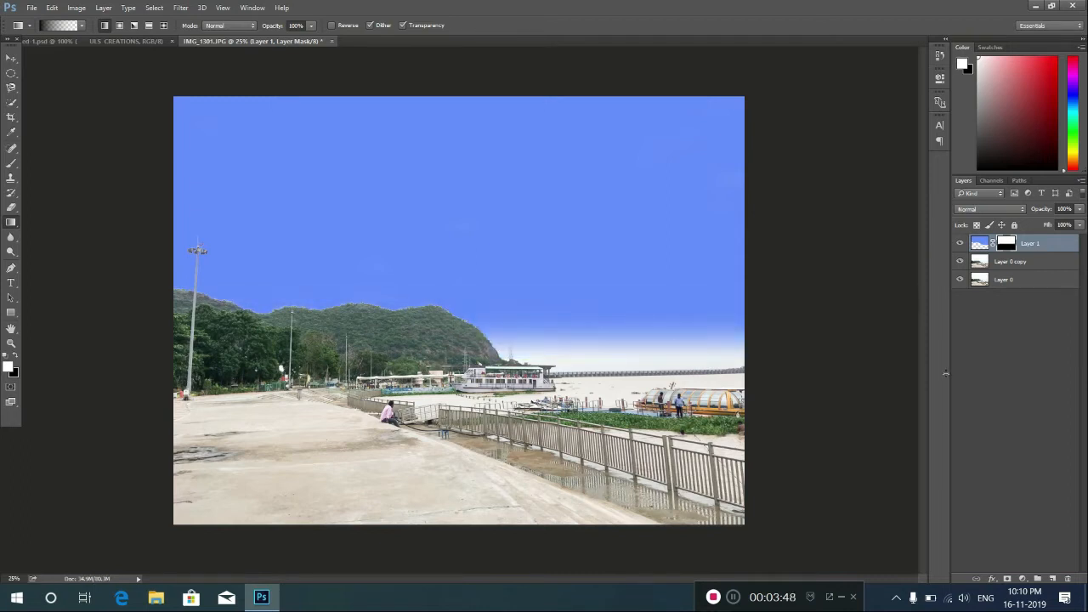
click(989, 339)
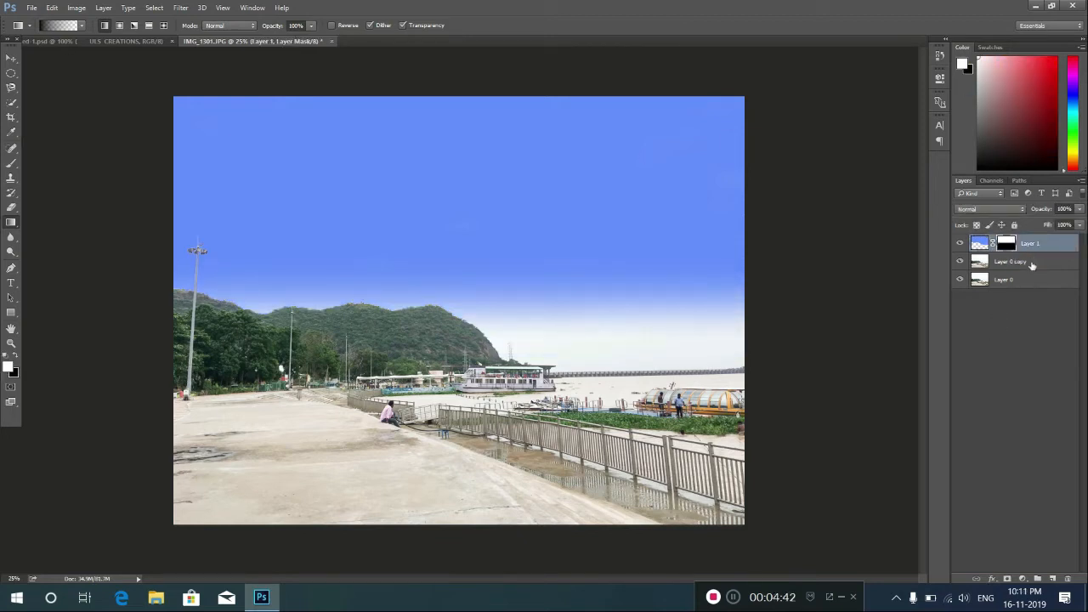
click(1026, 330)
click(1046, 245)
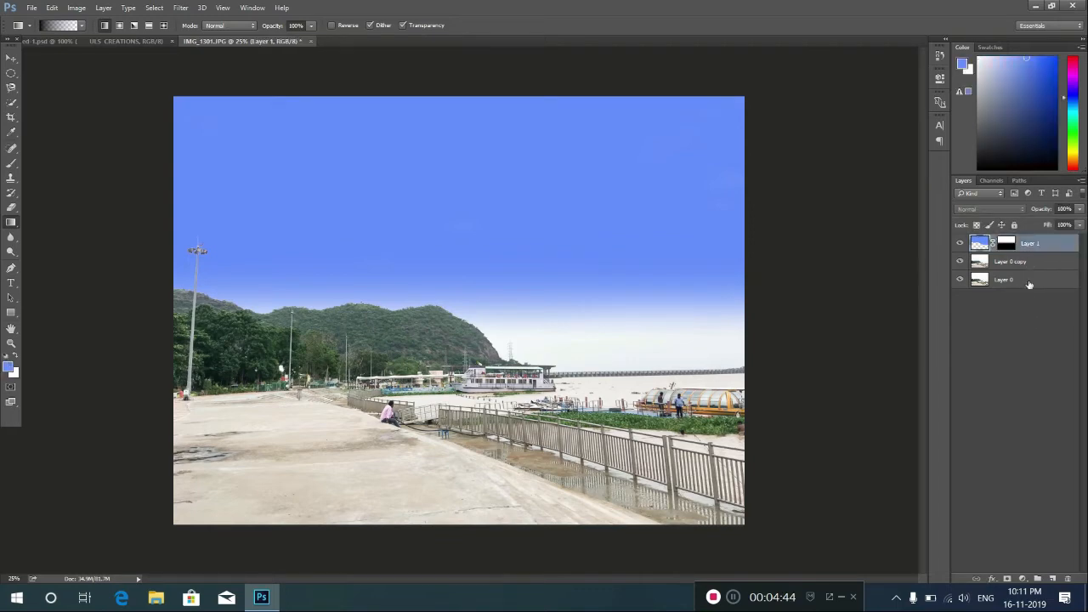
shift+click(1023, 286)
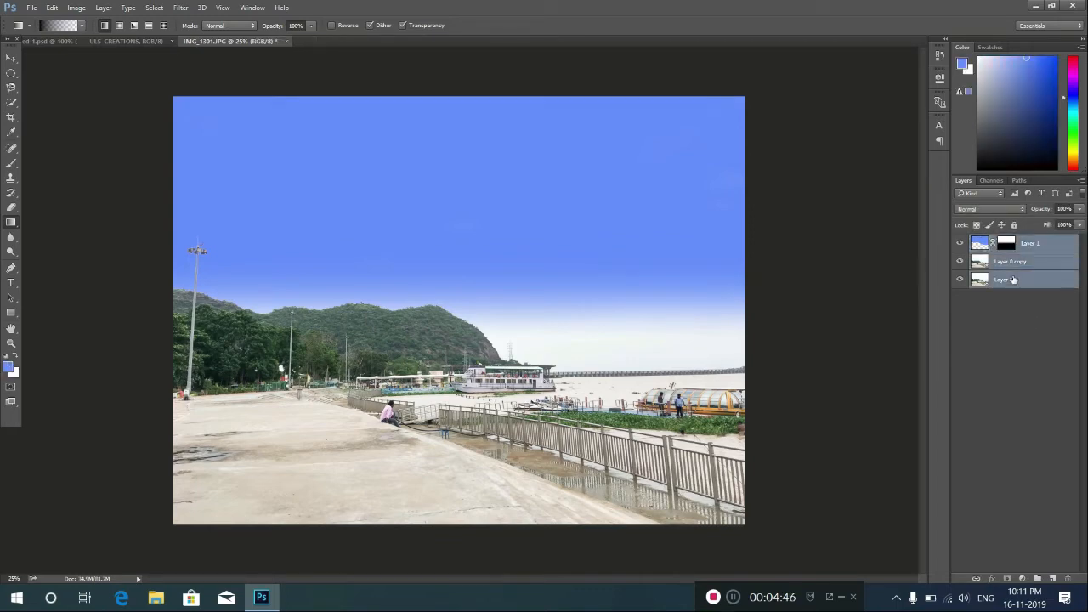
right_click(1012, 281)
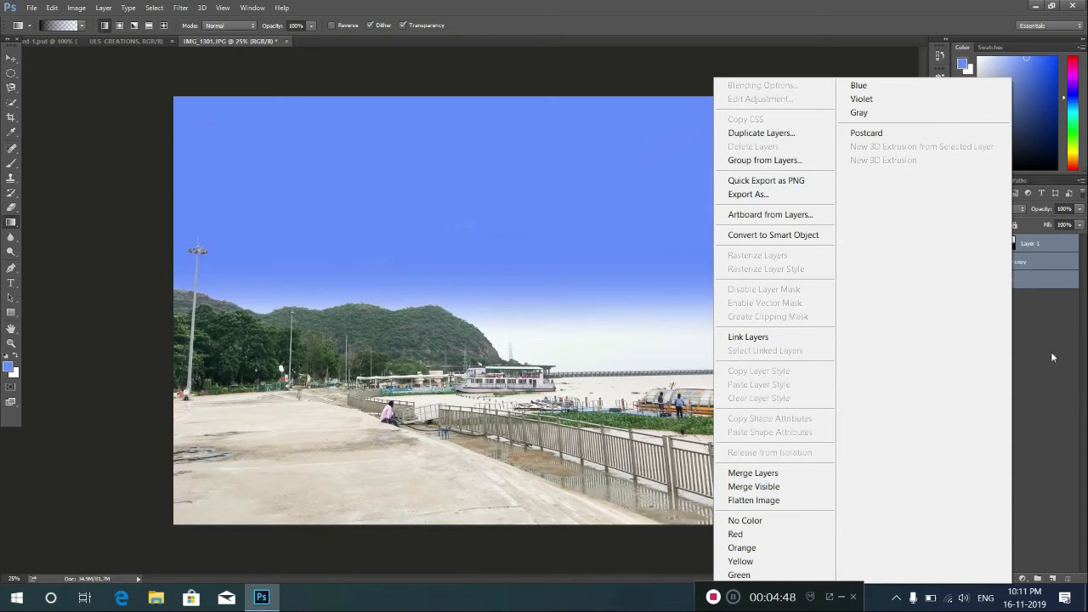
click(1025, 300)
click(1050, 332)
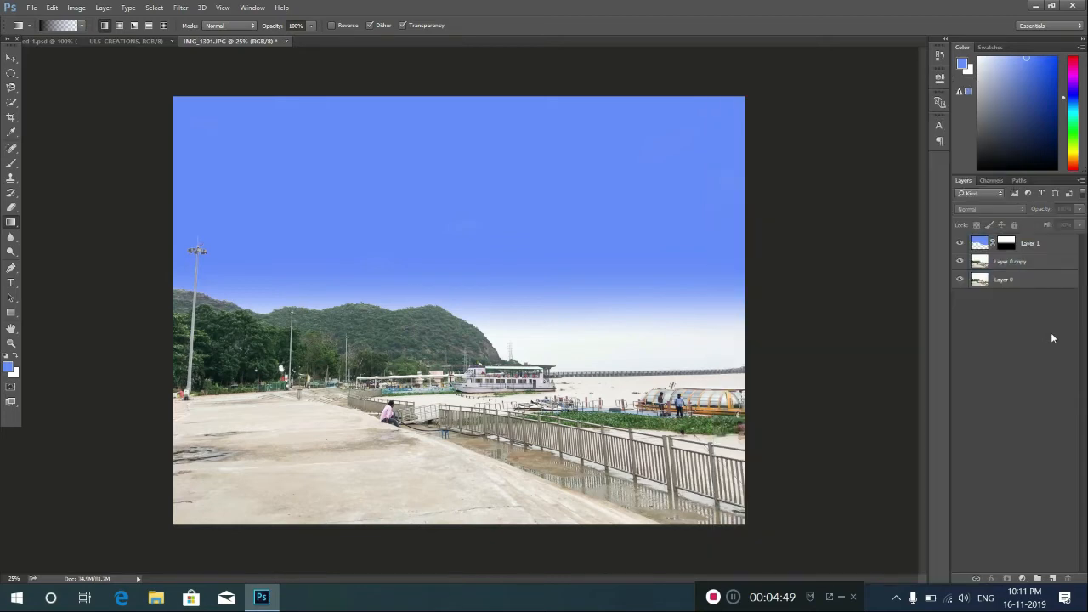
Step: Merge Layer 1 with Layer 0 copy into a single layer and activate the Move tool
click(1026, 247)
shift+click(1019, 266)
right_click(1019, 266)
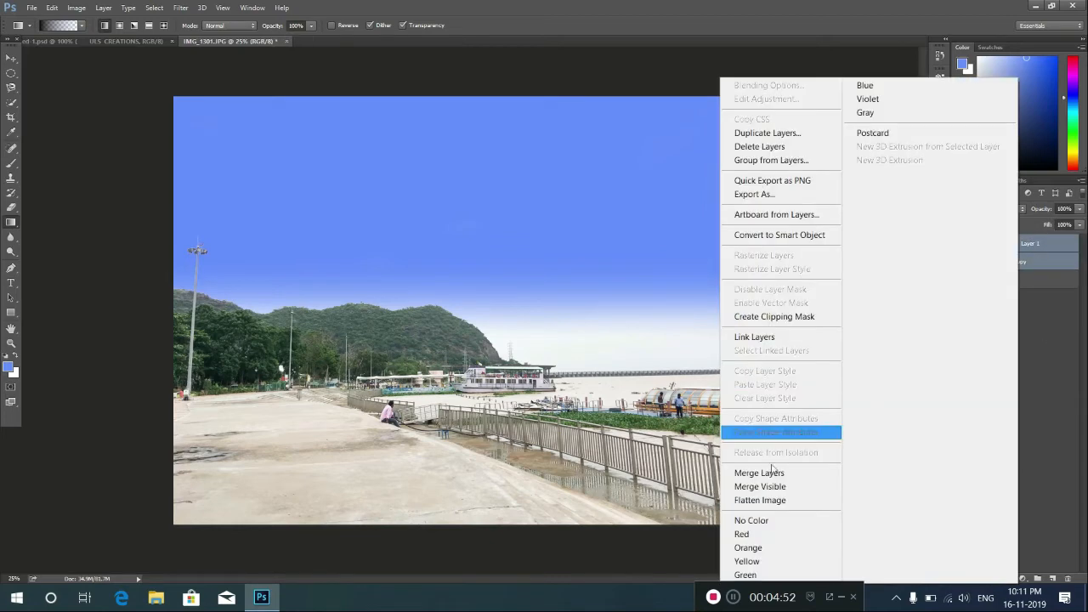
click(773, 475)
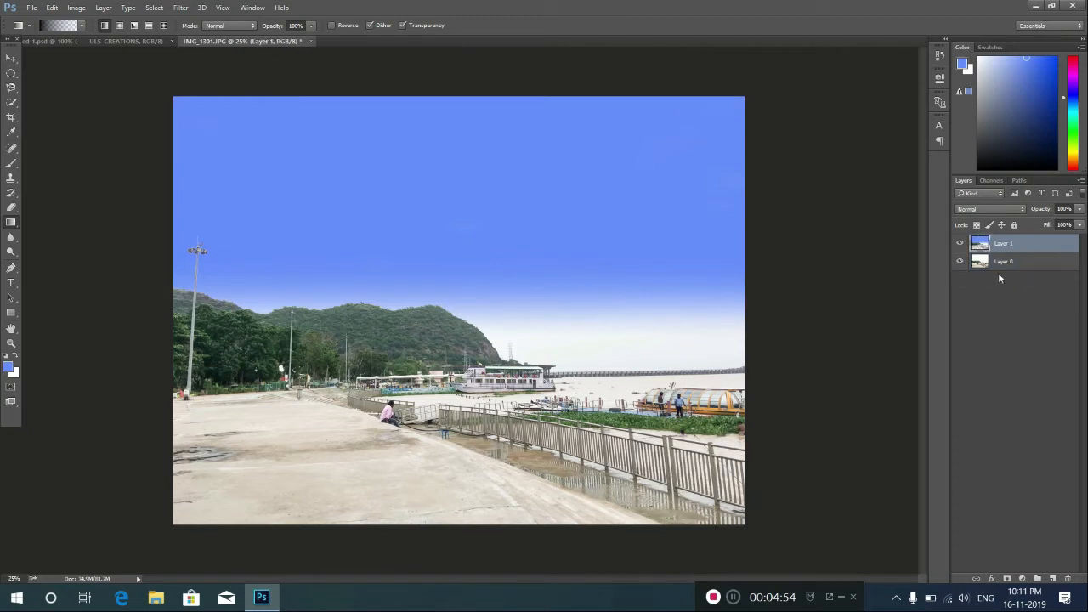
click(11, 58)
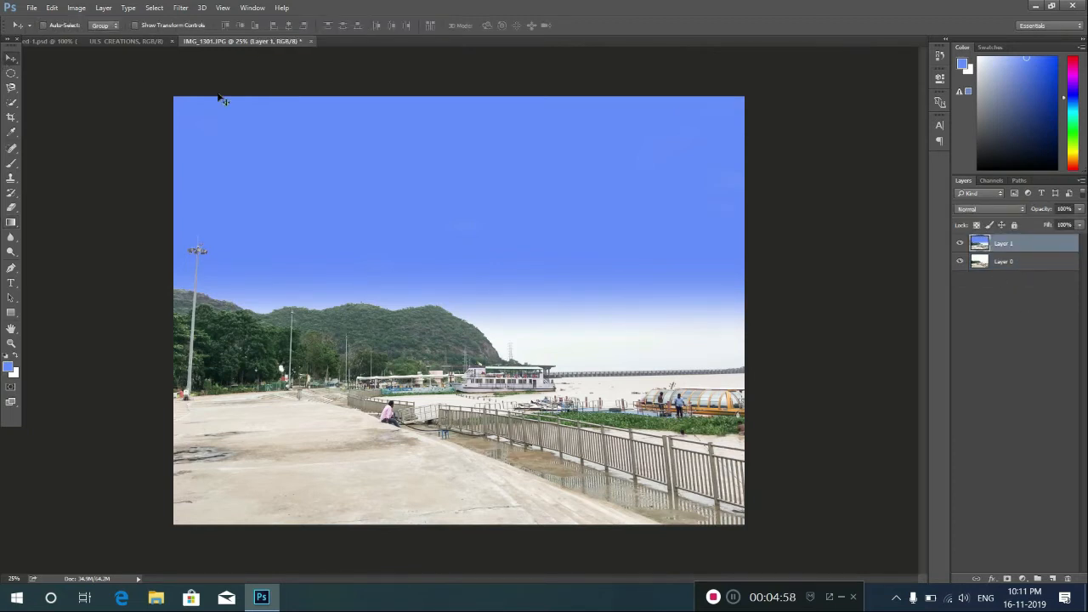
click(180, 8)
mouse_move(202, 7)
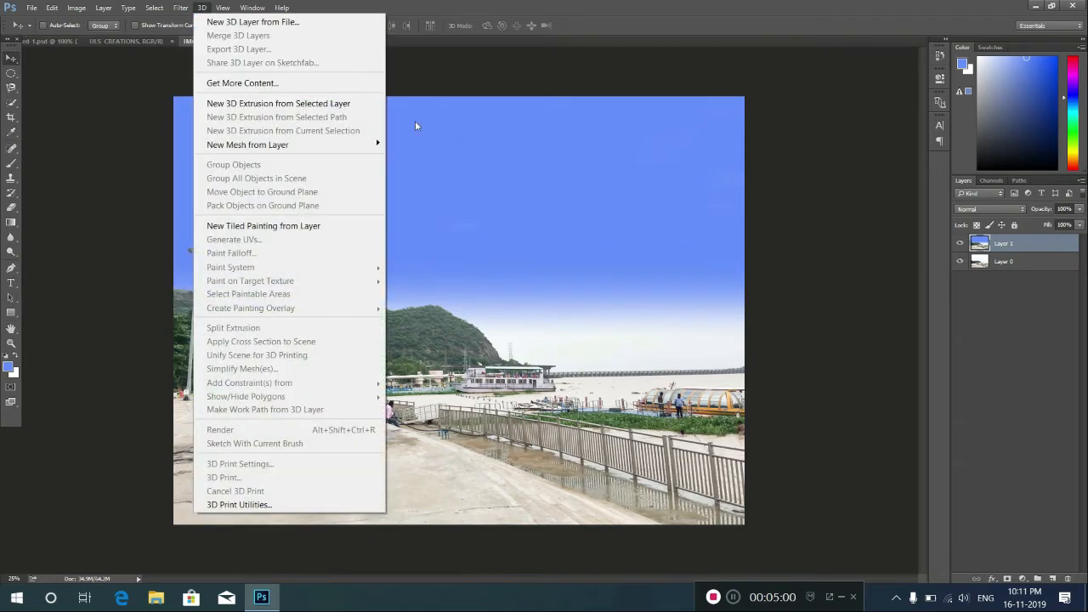
click(471, 132)
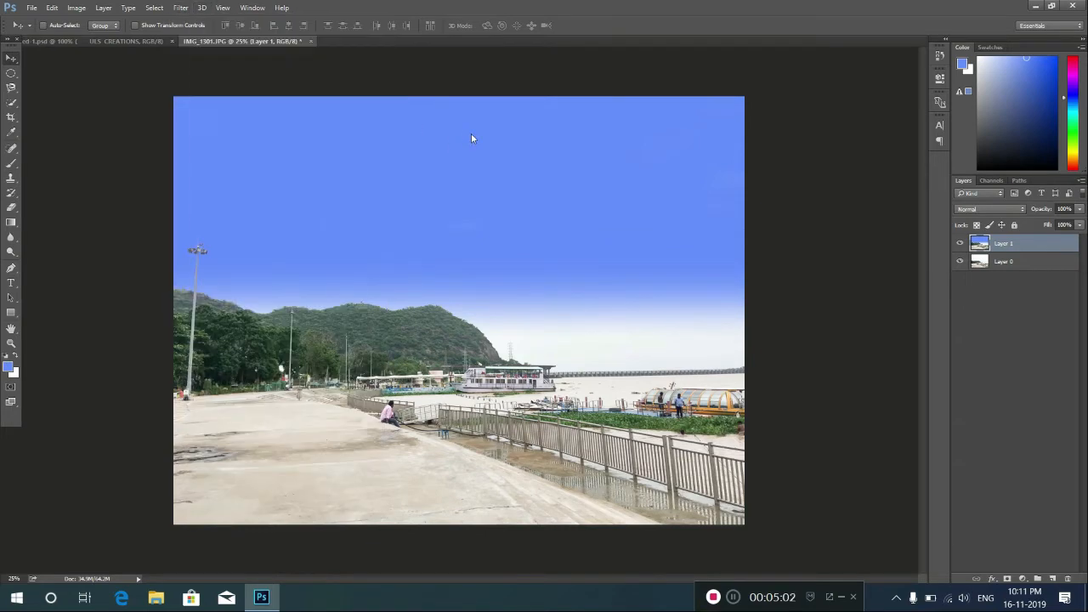
Step: Open Color Efex Pro 4 on the merged Layer 1 and use the Foliage filter to strengthen the greenery
click(180, 8)
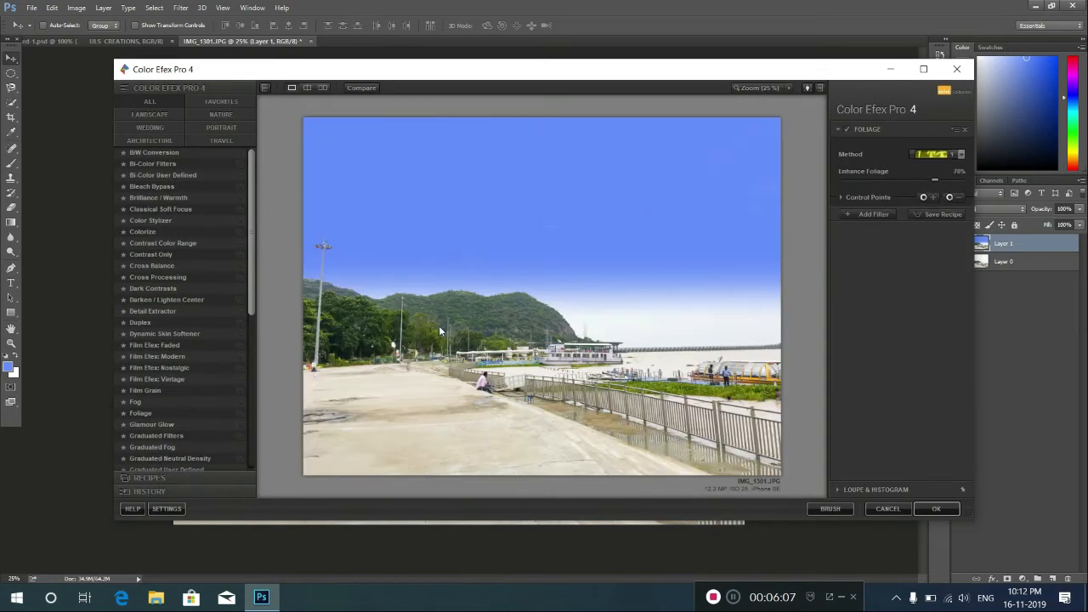
click(142, 413)
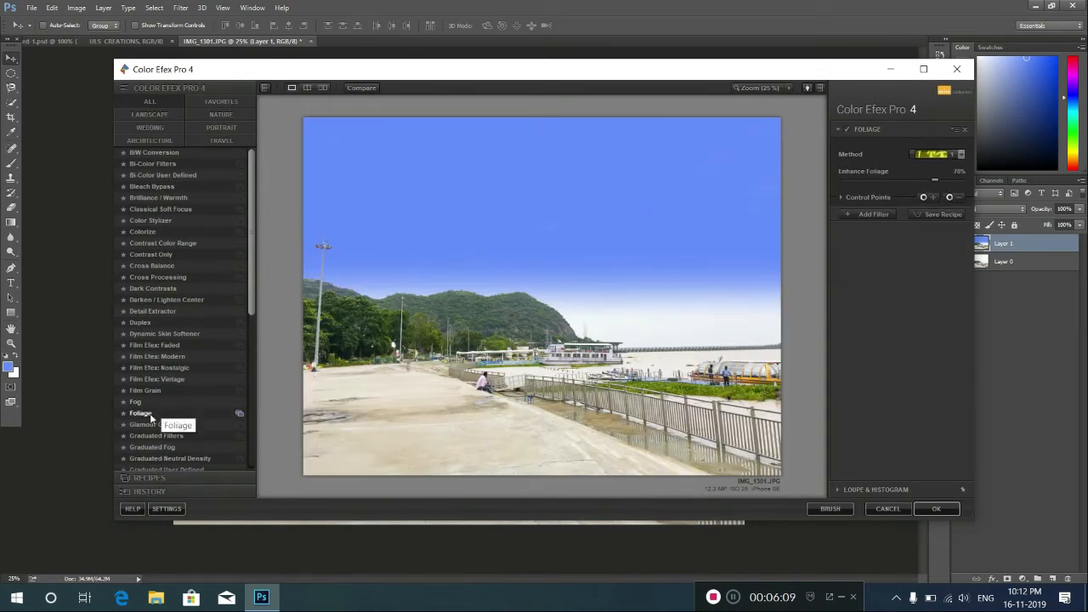
drag(919, 180, 929, 180)
double_click(931, 181)
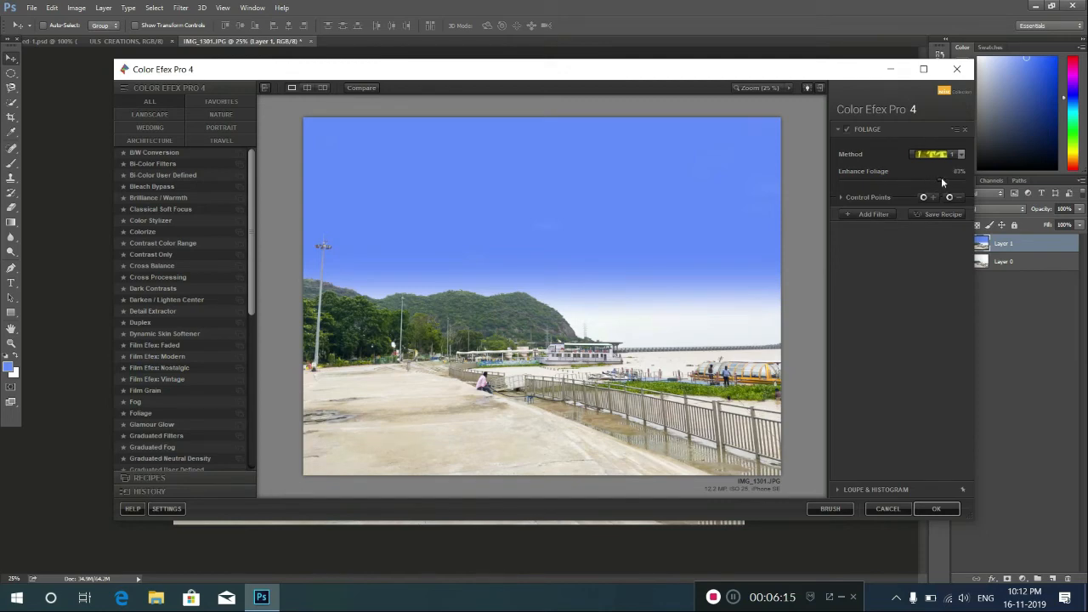
drag(900, 179, 932, 179)
Step: Add a Darken / Lighten Center filter with Center Luminosity 32%, Border Luminosity -77% and Center Size 48%
click(887, 217)
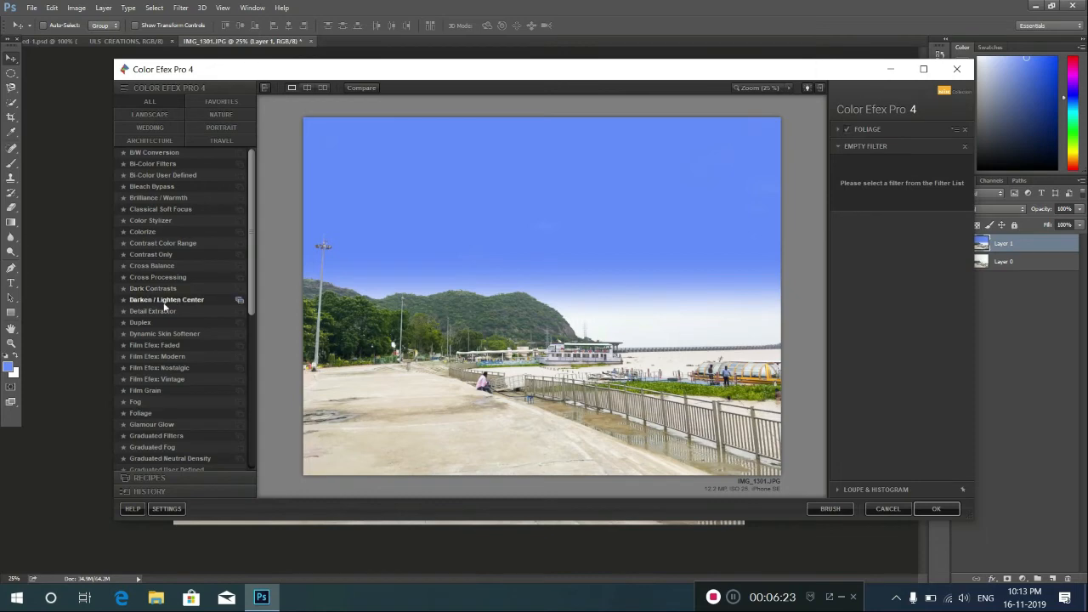
click(228, 300)
drag(896, 216, 855, 216)
drag(916, 197, 910, 197)
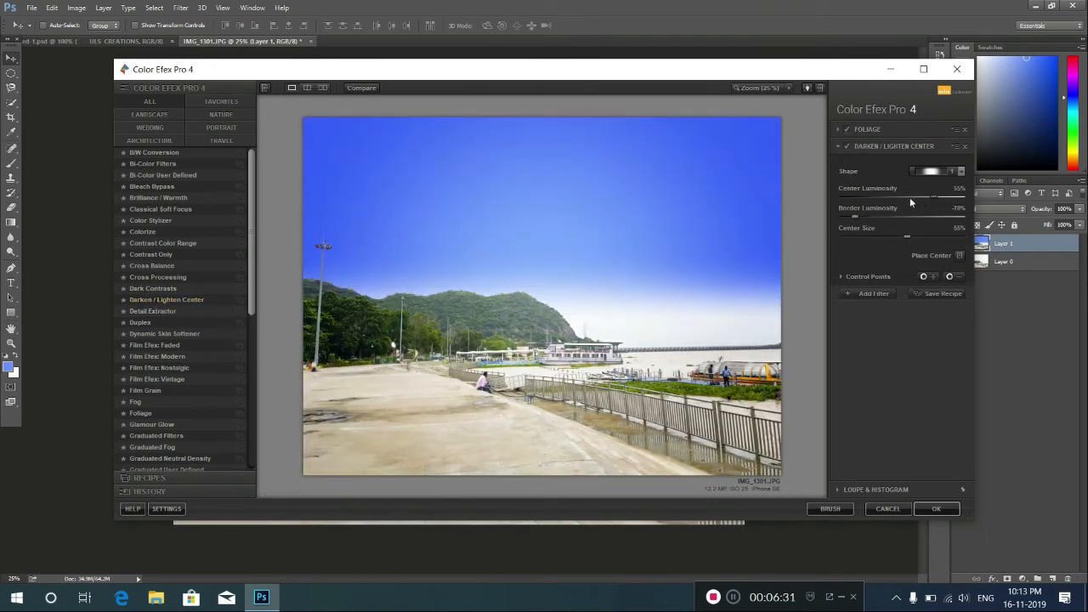
drag(907, 236, 884, 236)
drag(909, 197, 922, 195)
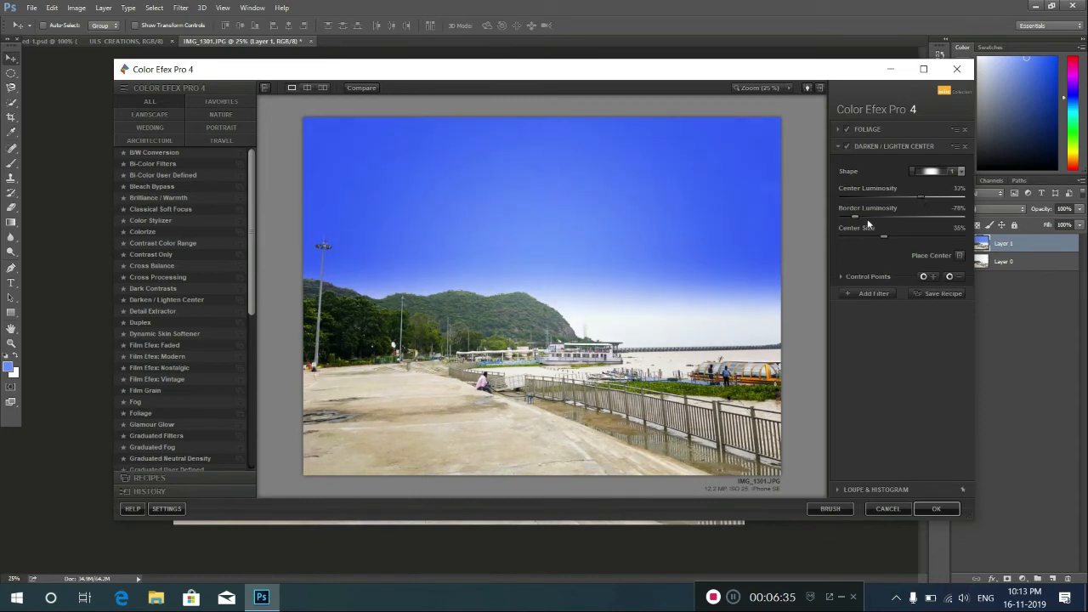
drag(854, 217, 865, 237)
click(919, 197)
click(899, 238)
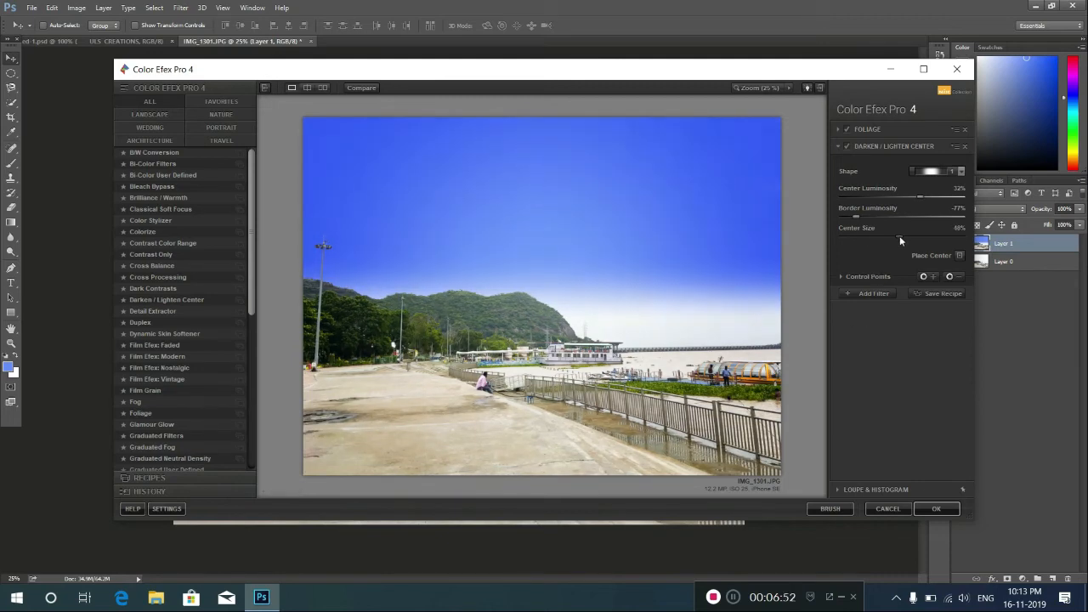
Step: Add a second Foliage filter with Enhance Foliage at 24% and apply the whole filter stack to the photo
click(873, 293)
click(141, 414)
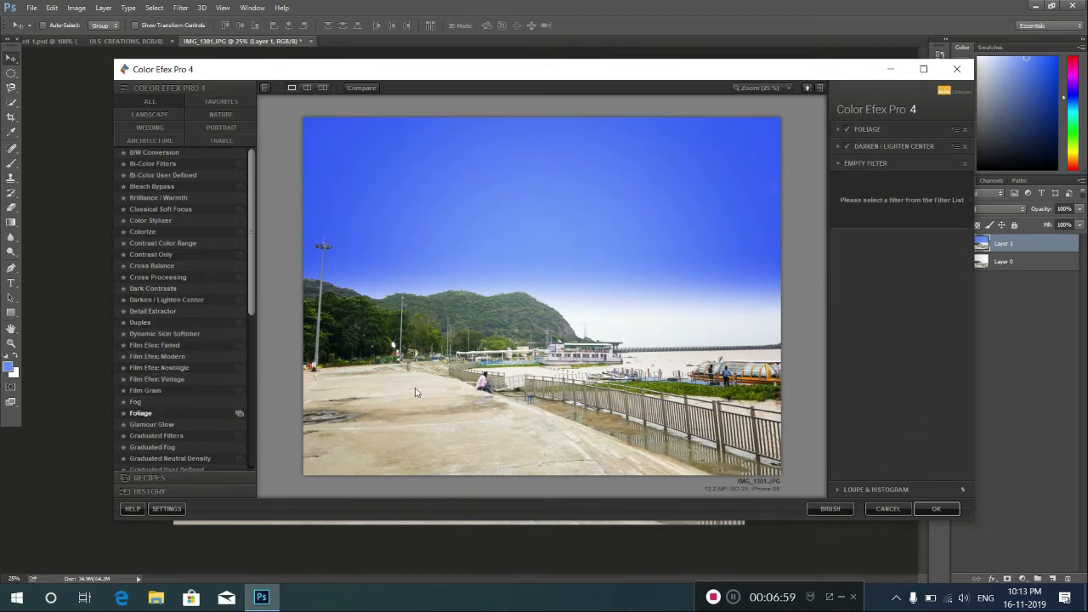
click(872, 213)
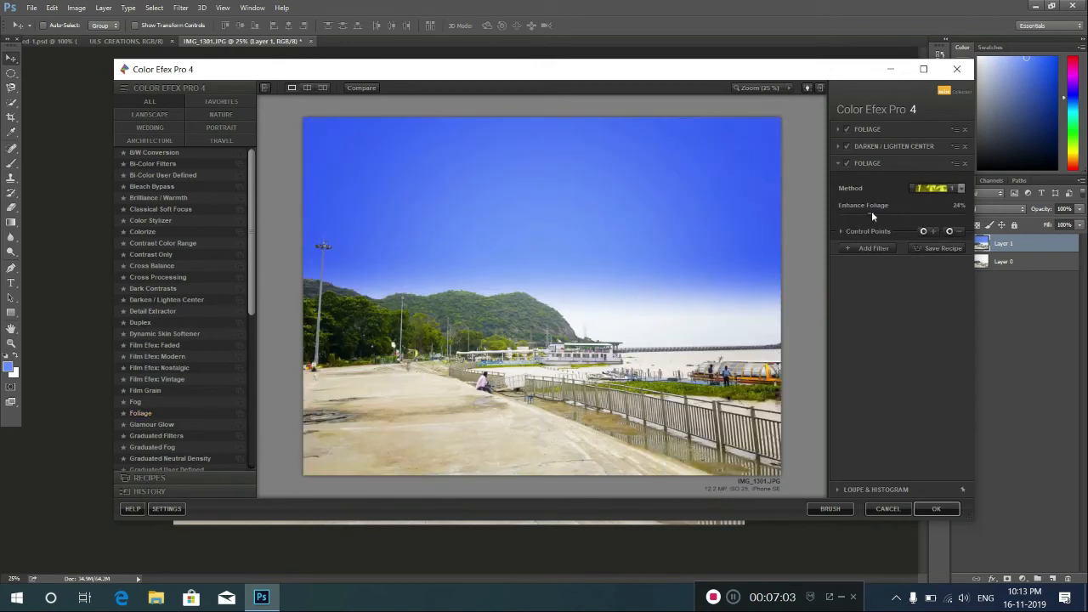
click(935, 510)
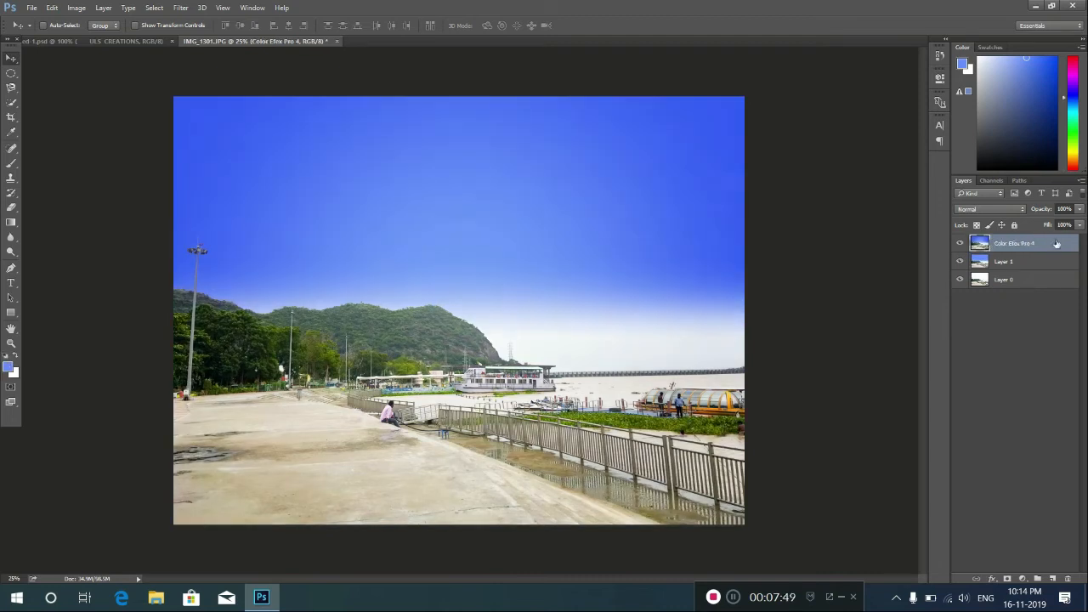
Step: Open the Camera Raw filter on the Color Efex Pro 4 layer and set Blacks to -33 and Clarity to +4
click(187, 9)
click(231, 90)
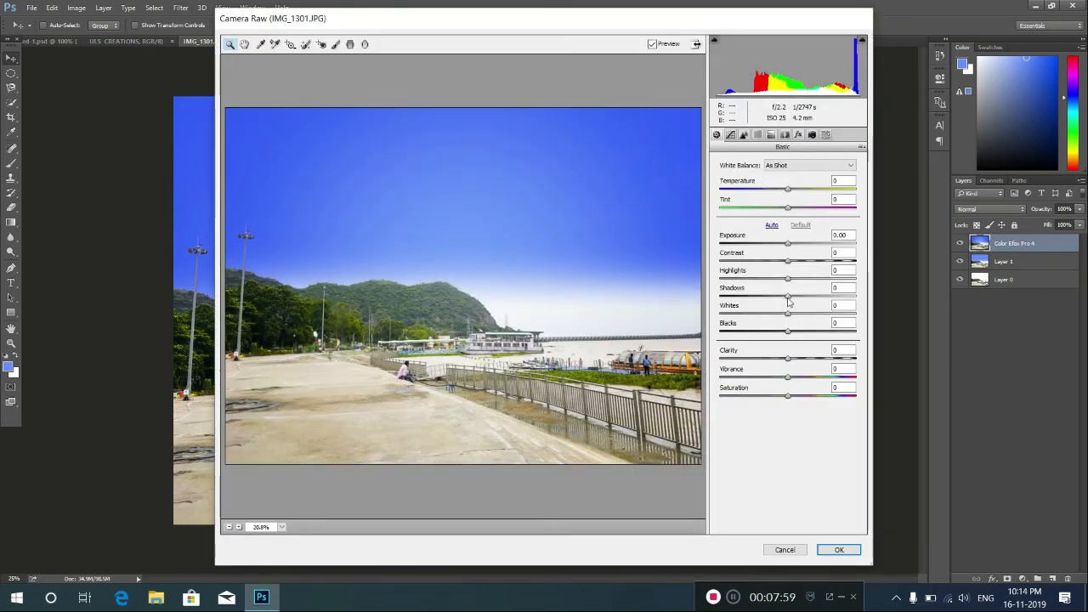
click(787, 331)
drag(787, 333, 764, 333)
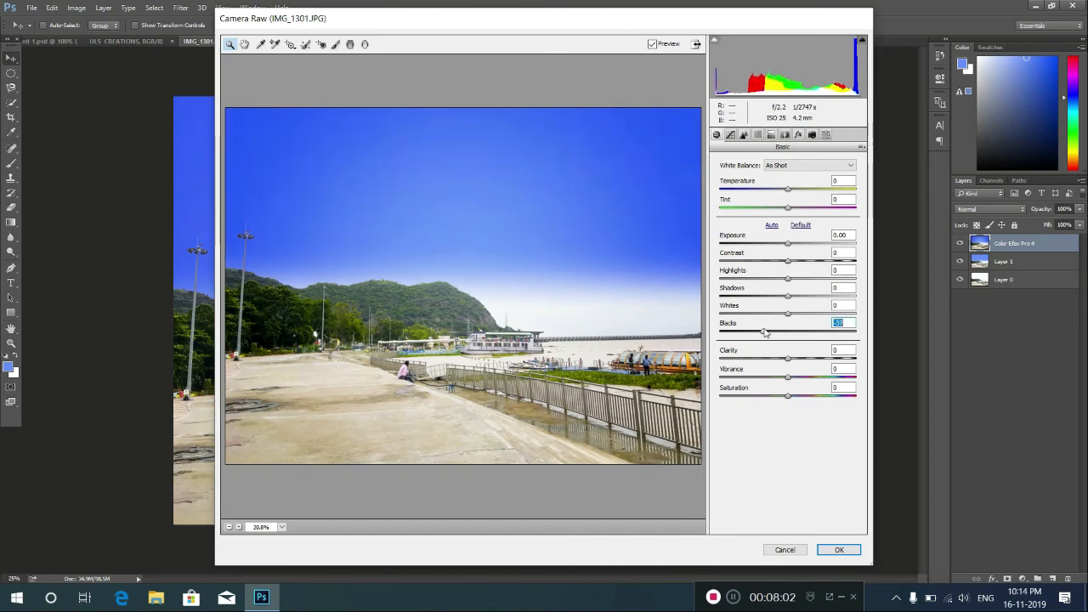
click(789, 379)
mouse_move(789, 379)
mouse_down()
mouse_move(790, 358)
mouse_move(787, 378)
mouse_up()
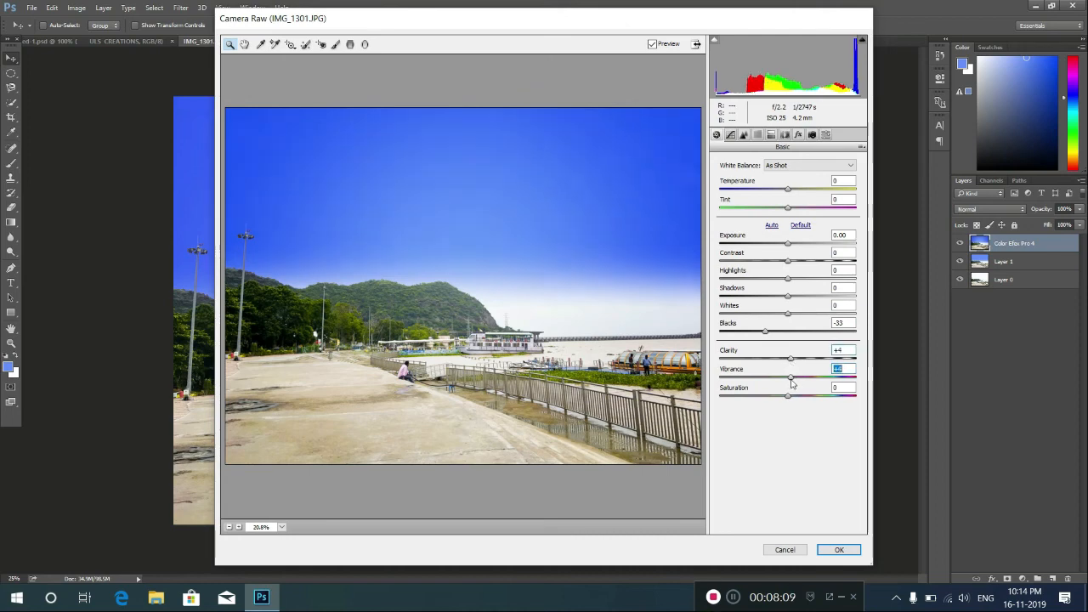
Step: Raise the saturation of the greens to +32 in the HSL adjustments
click(756, 135)
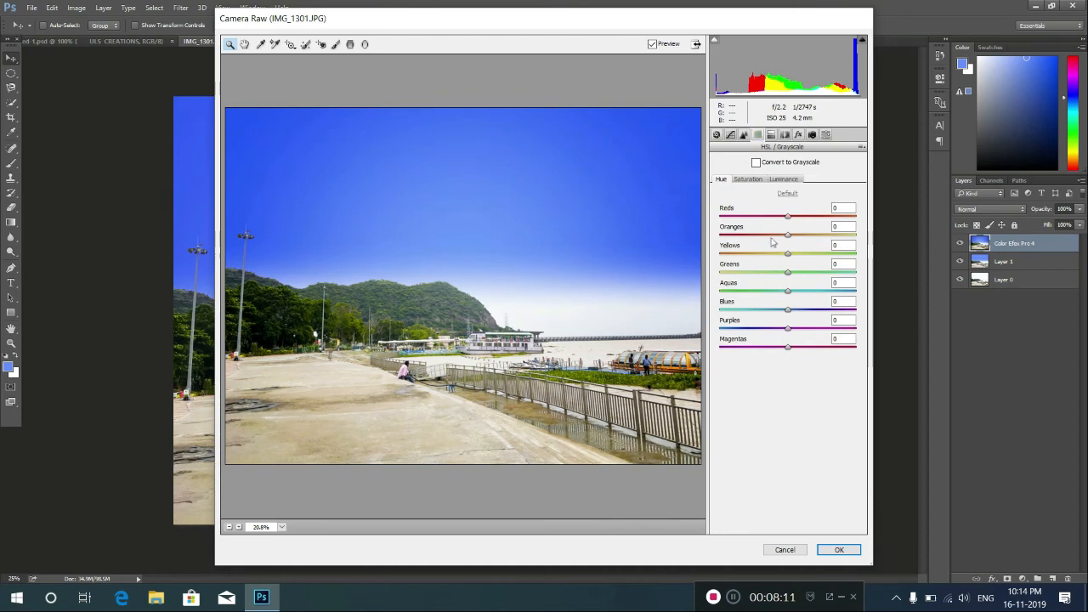
click(758, 180)
drag(787, 272, 809, 274)
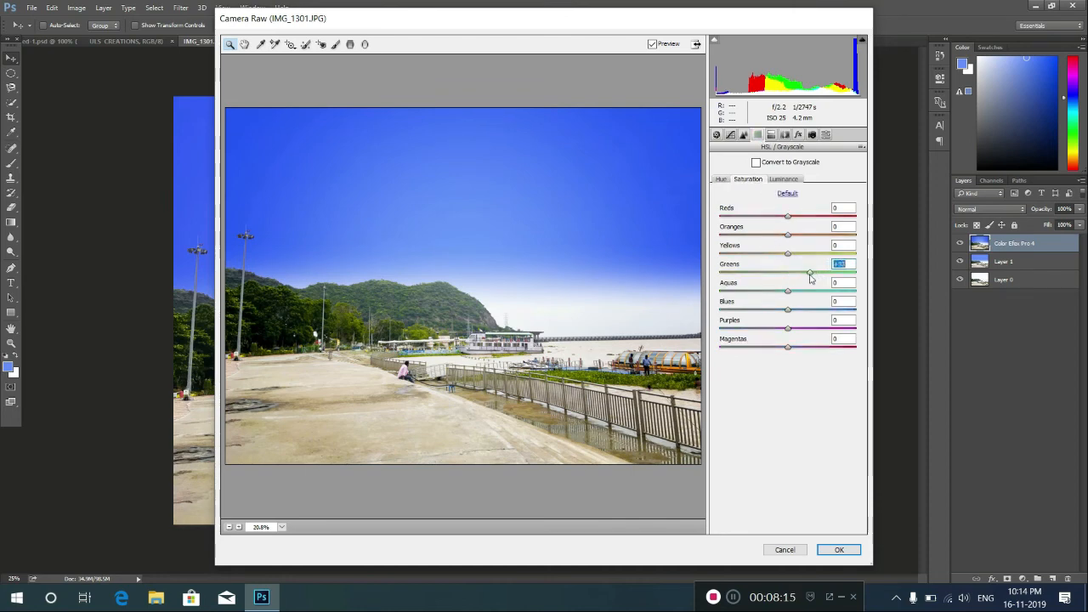
click(787, 181)
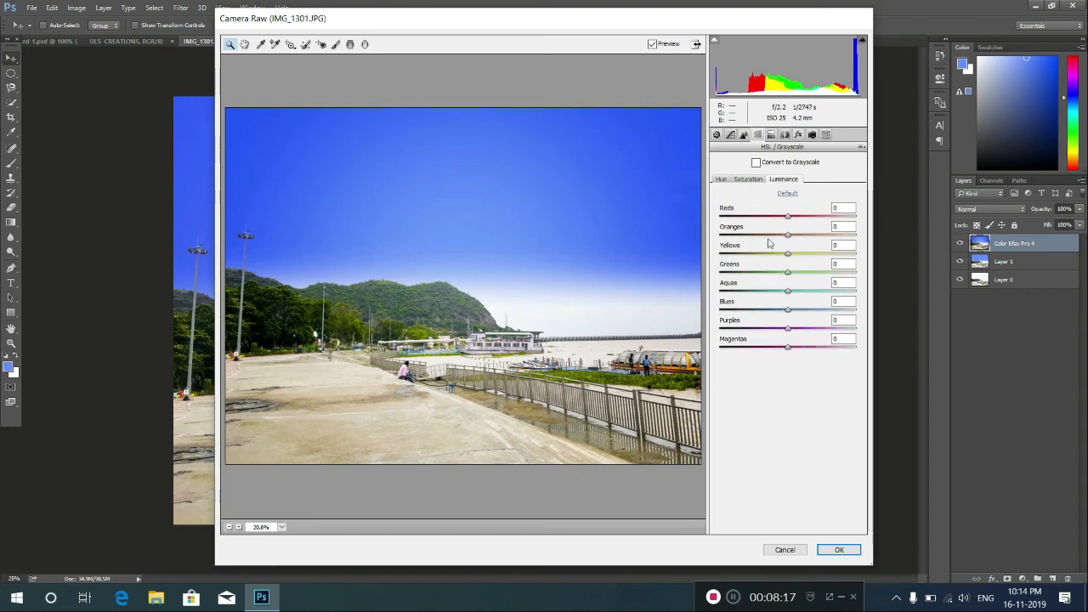
click(755, 180)
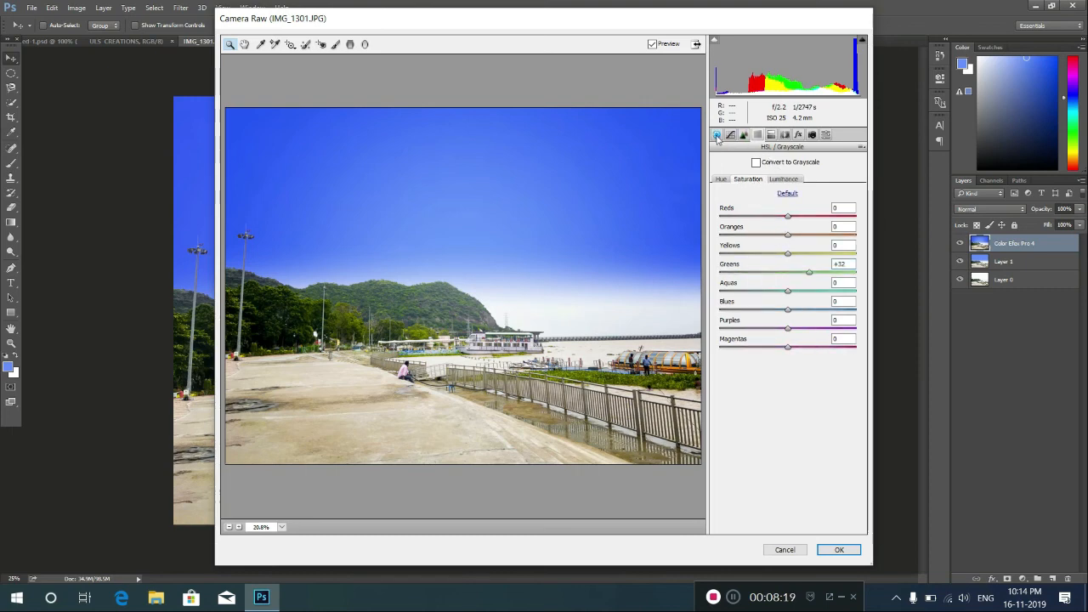
Step: Lower the exposure to -0.05 and apply the Camera Raw adjustments to the layer
click(716, 134)
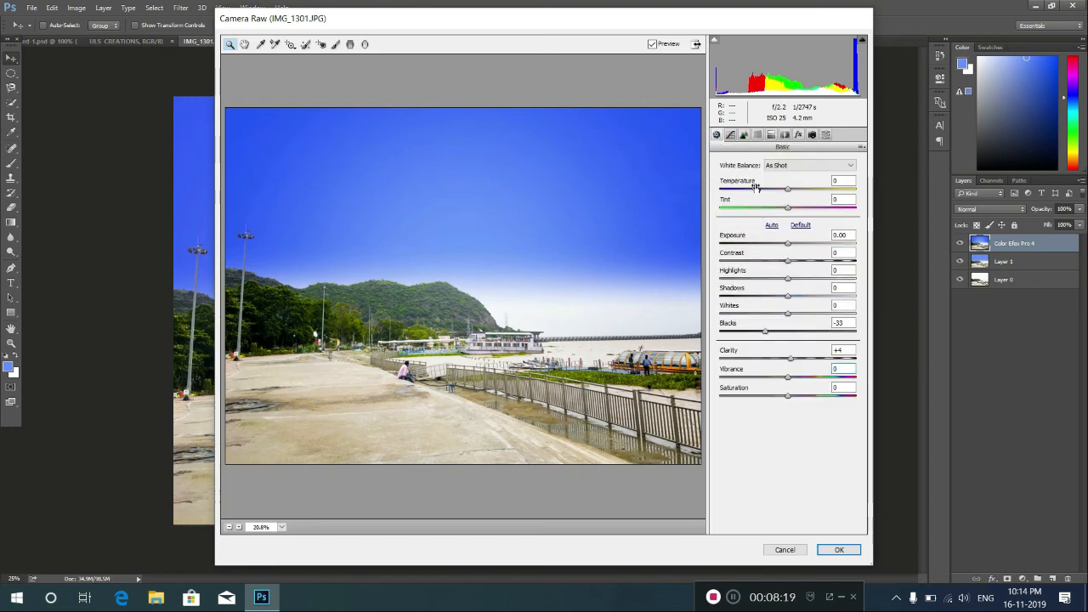
click(787, 245)
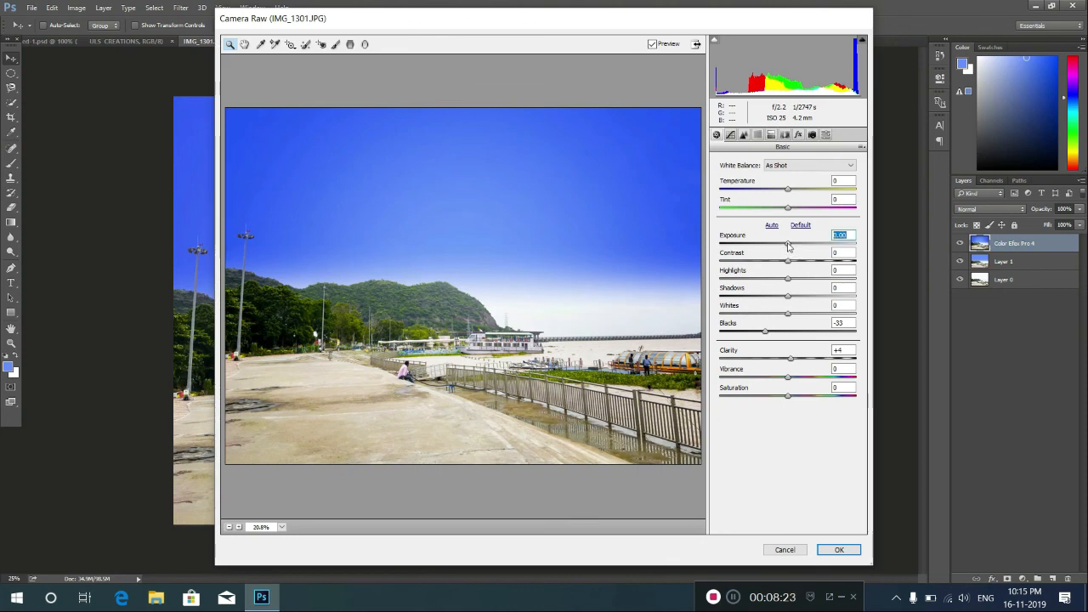
click(789, 246)
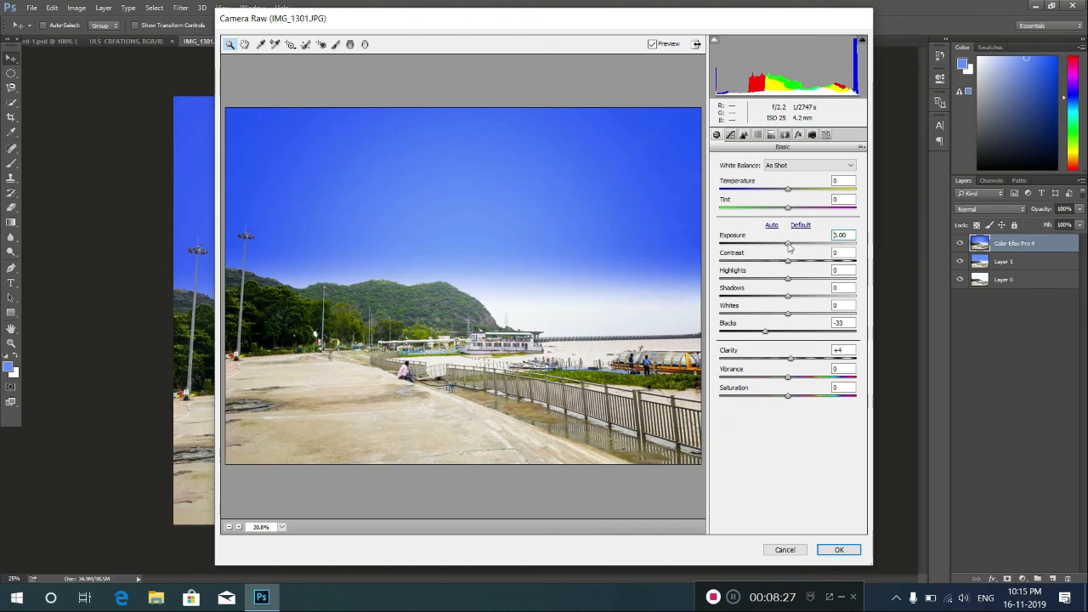
drag(788, 244, 788, 246)
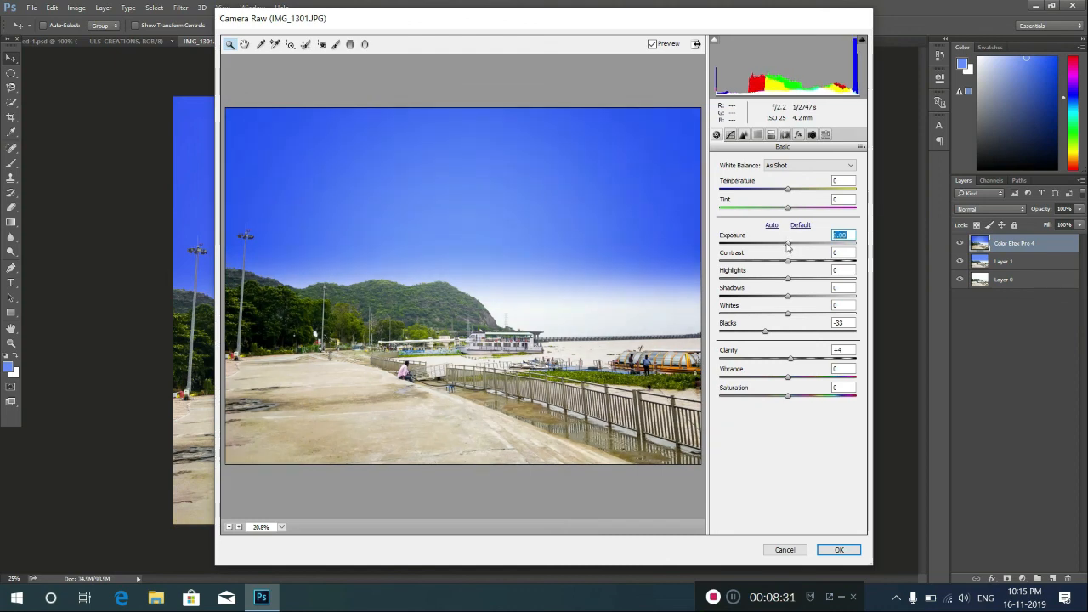
drag(788, 246, 786, 246)
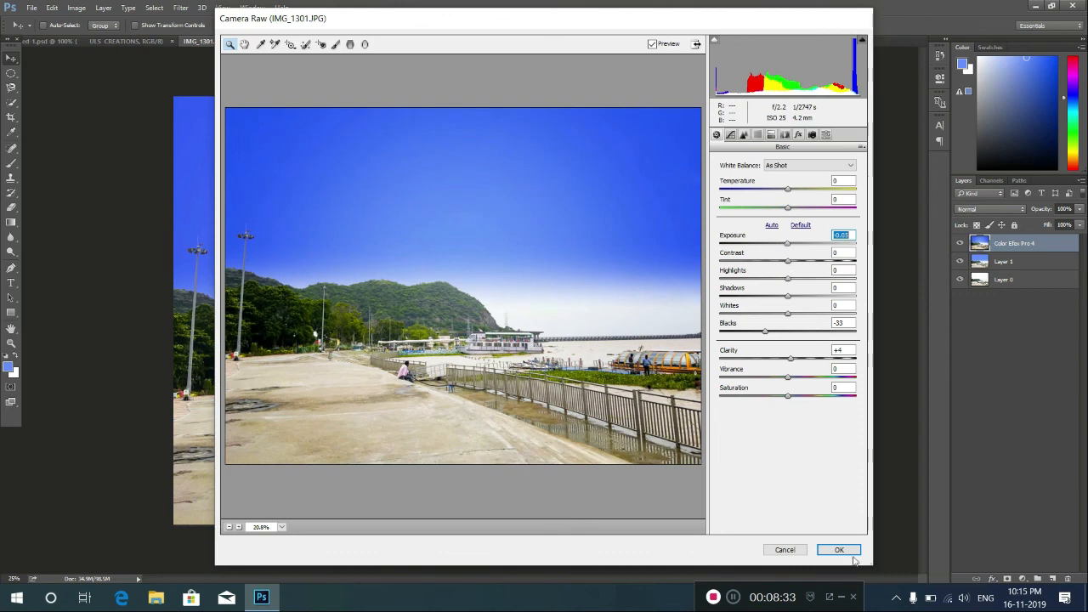
click(730, 135)
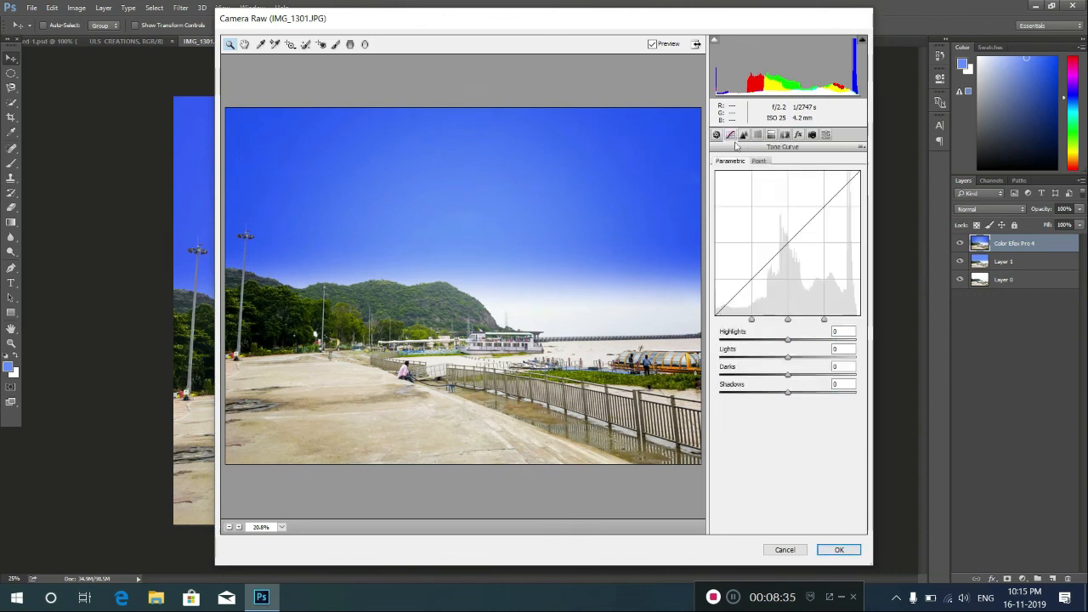
click(839, 550)
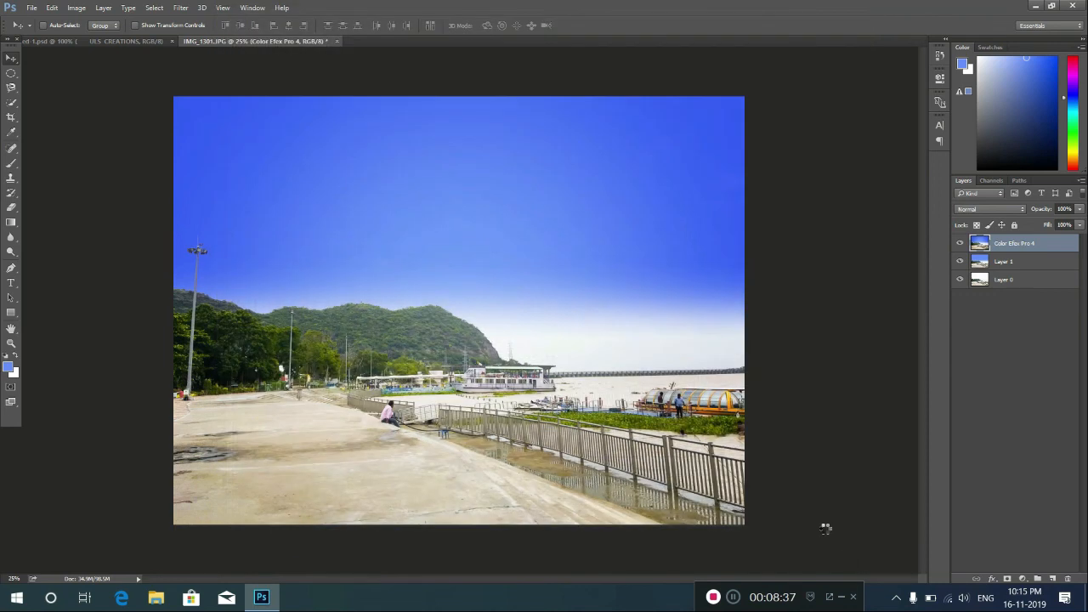